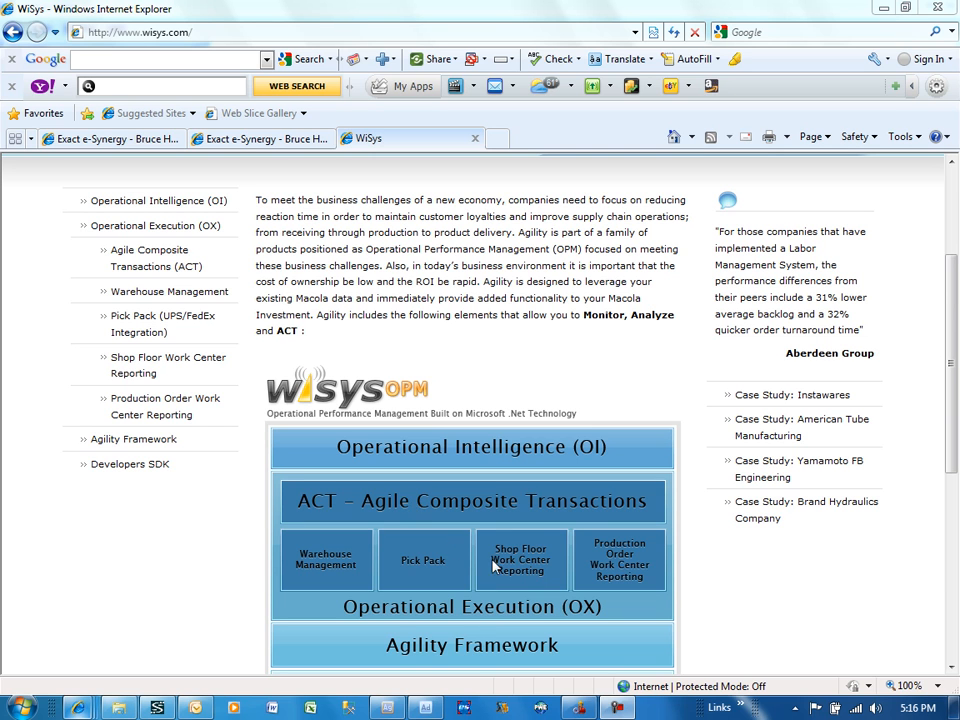
Step: Switch to Wisys Agility, expand the module list, and view the AR Dashboard under Accounts Receivable before closing it
mouse_move(387, 705)
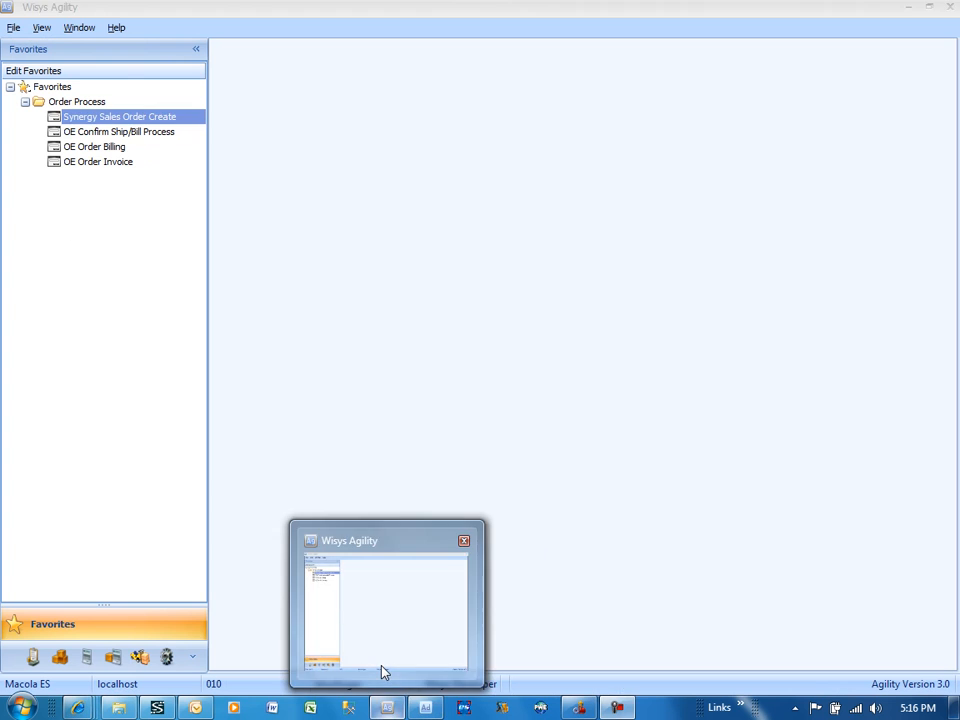
click(383, 662)
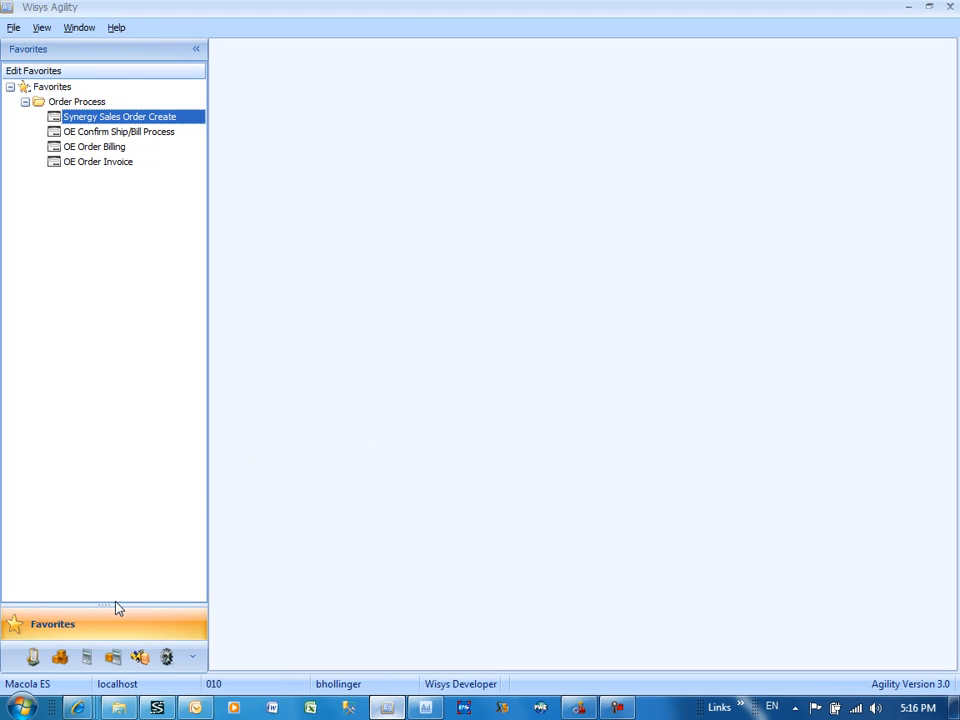
drag(116, 604, 142, 228)
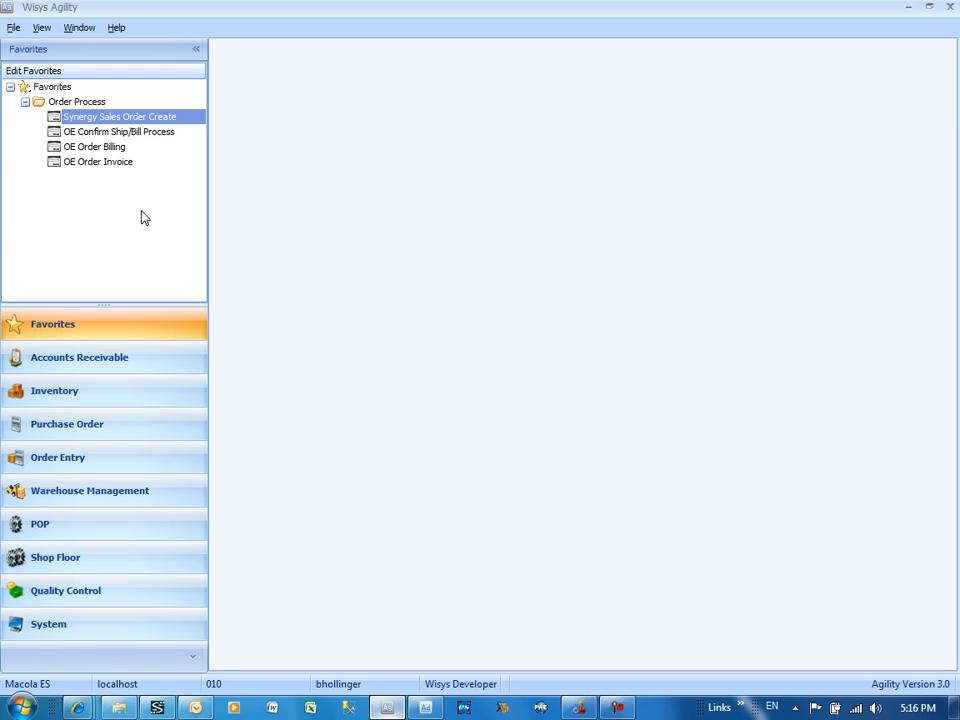
click(90, 362)
click(100, 205)
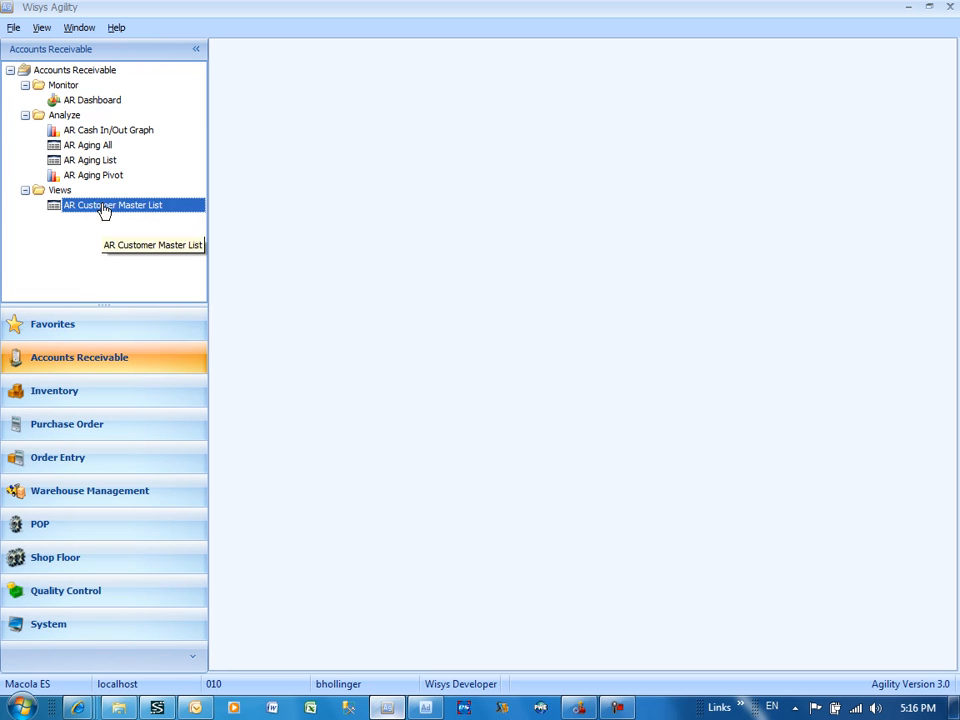
click(104, 101)
click(109, 116)
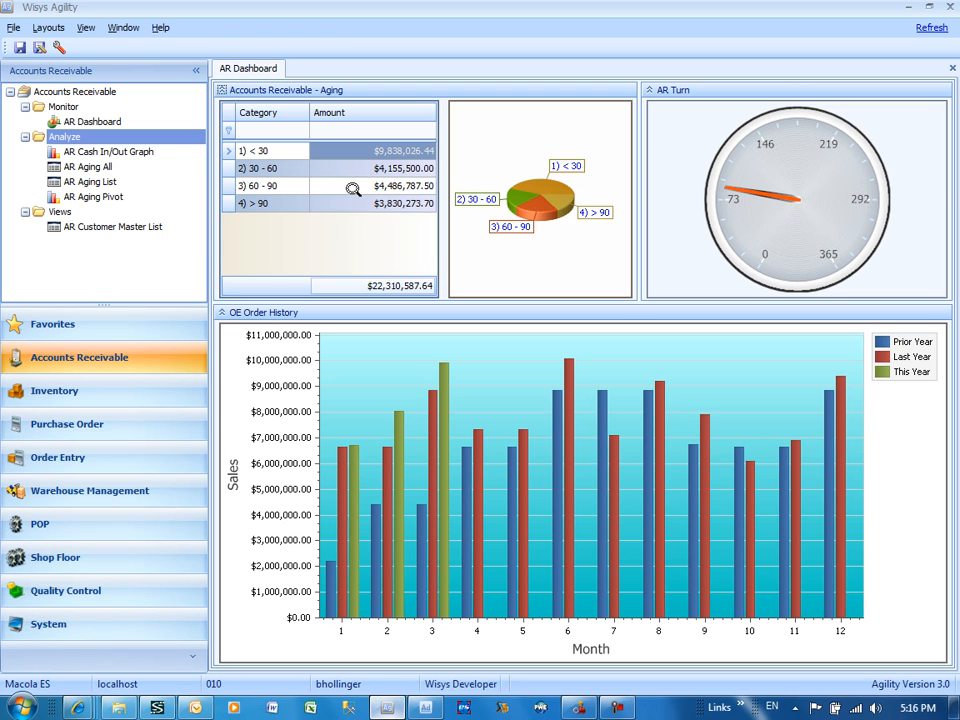
click(952, 68)
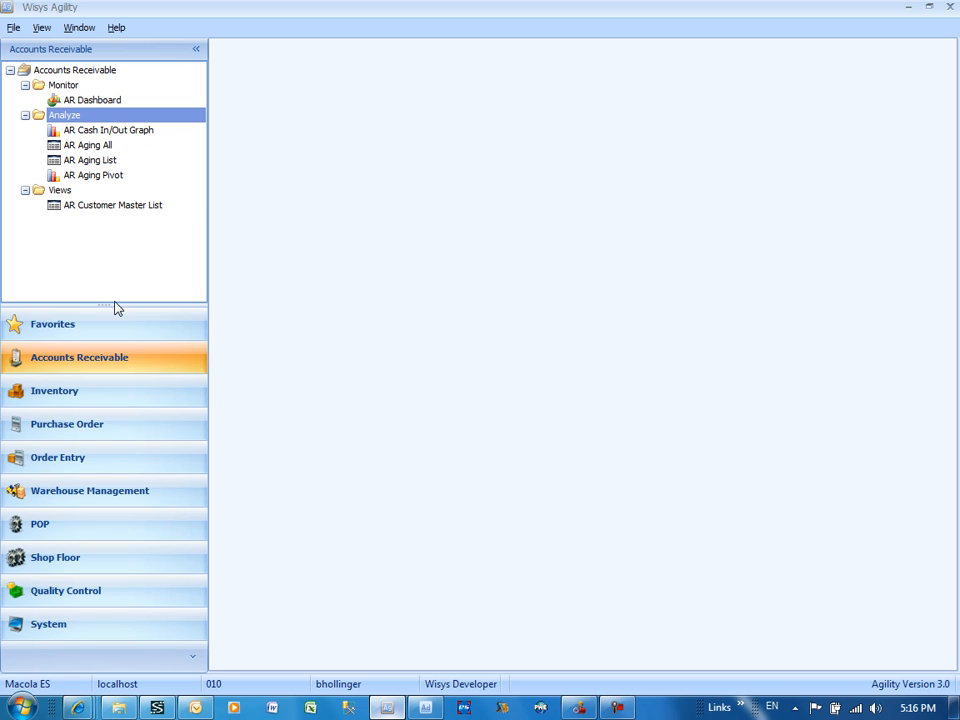
Step: Collapse the module list back to Favorites and open Synergy Sales Order Create from the Order Process folder
drag(109, 304, 113, 624)
click(111, 630)
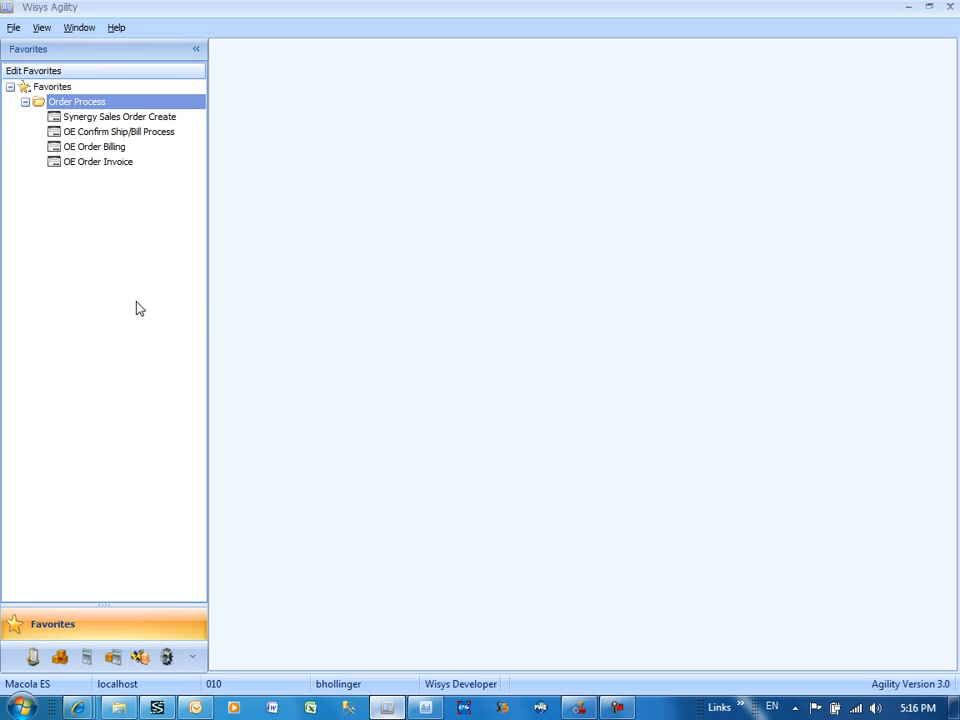
click(120, 146)
click(127, 120)
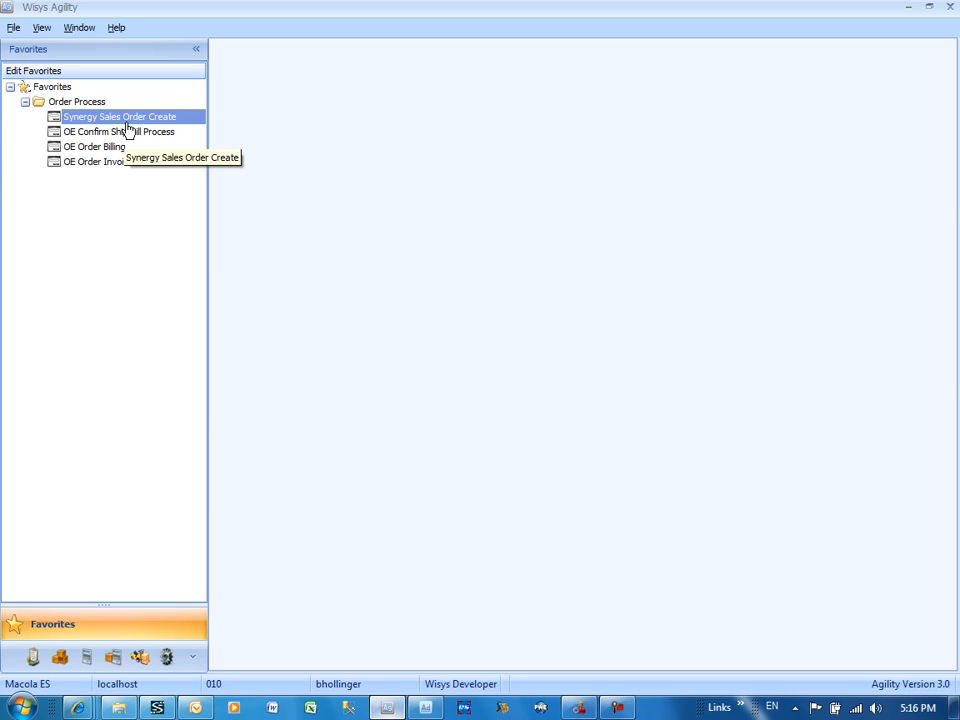
click(130, 133)
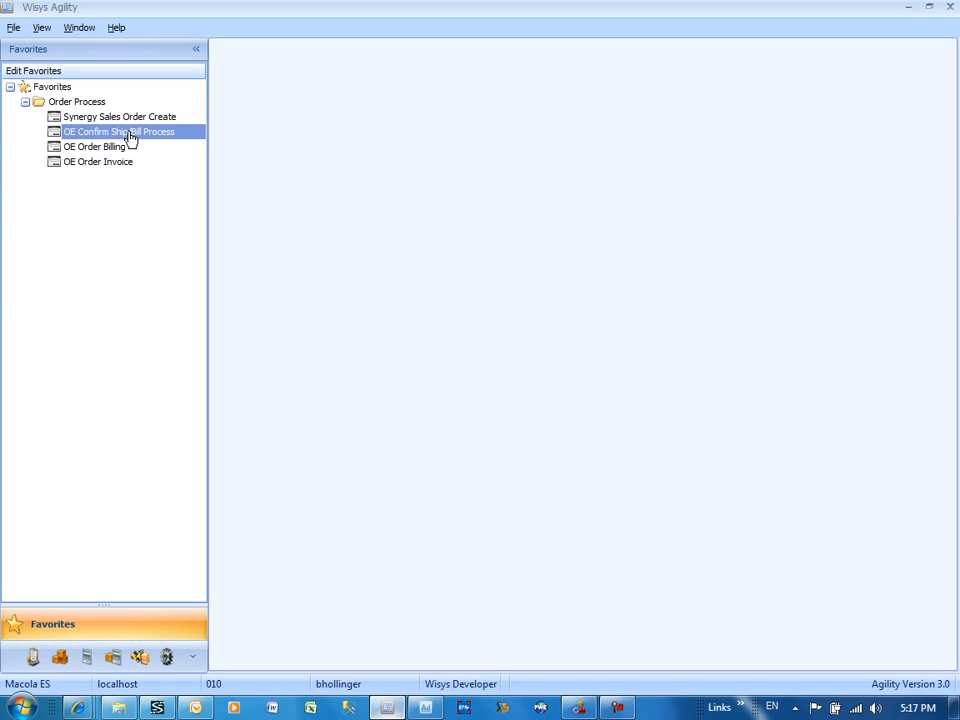
click(125, 148)
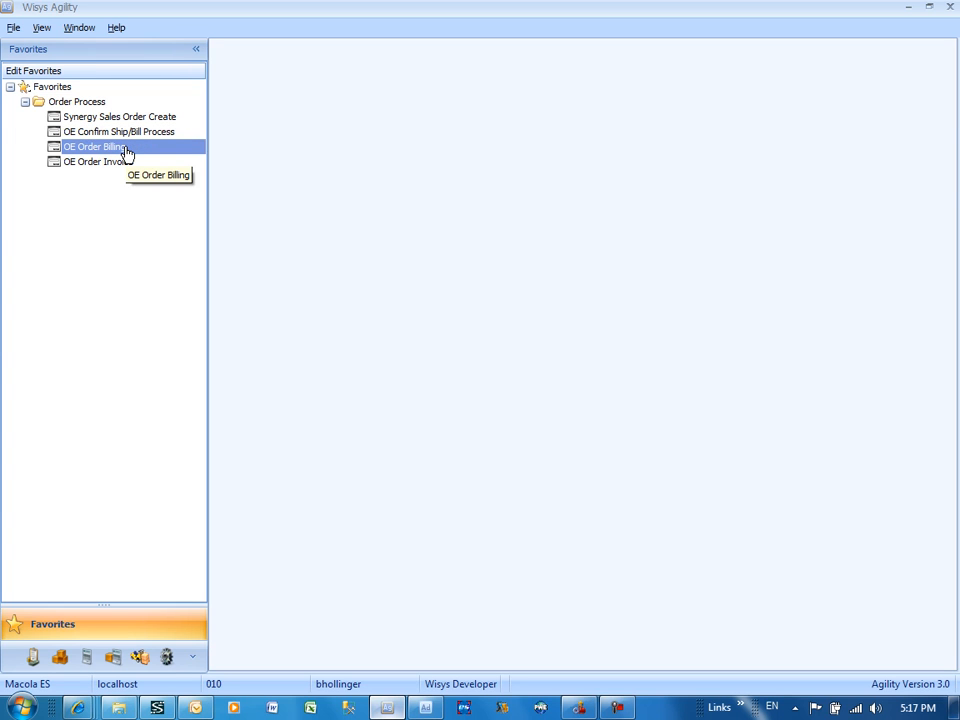
click(124, 162)
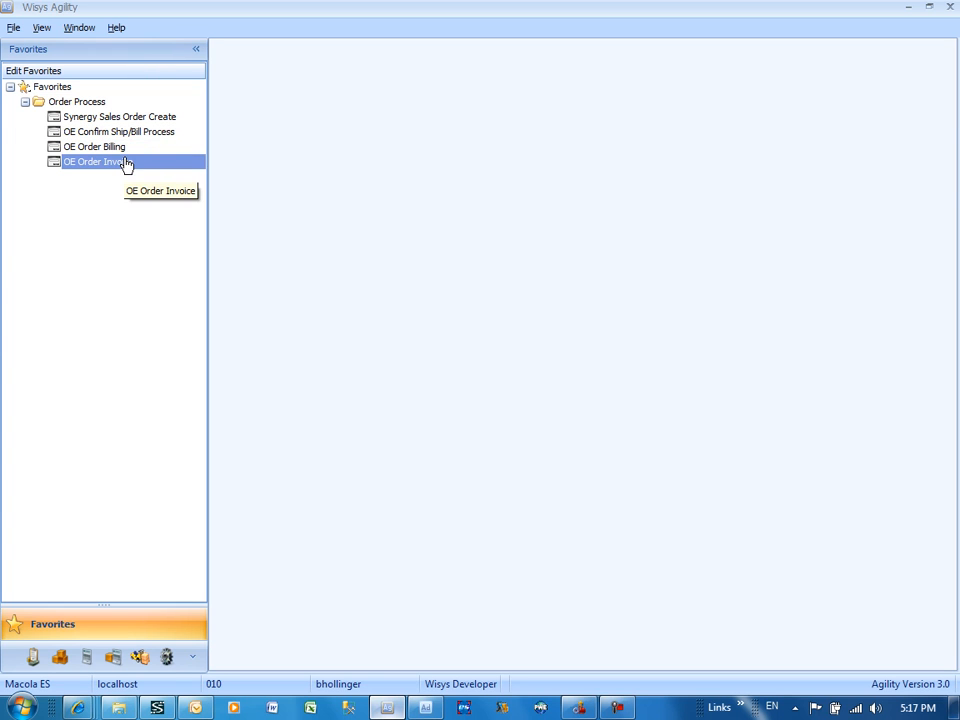
click(123, 120)
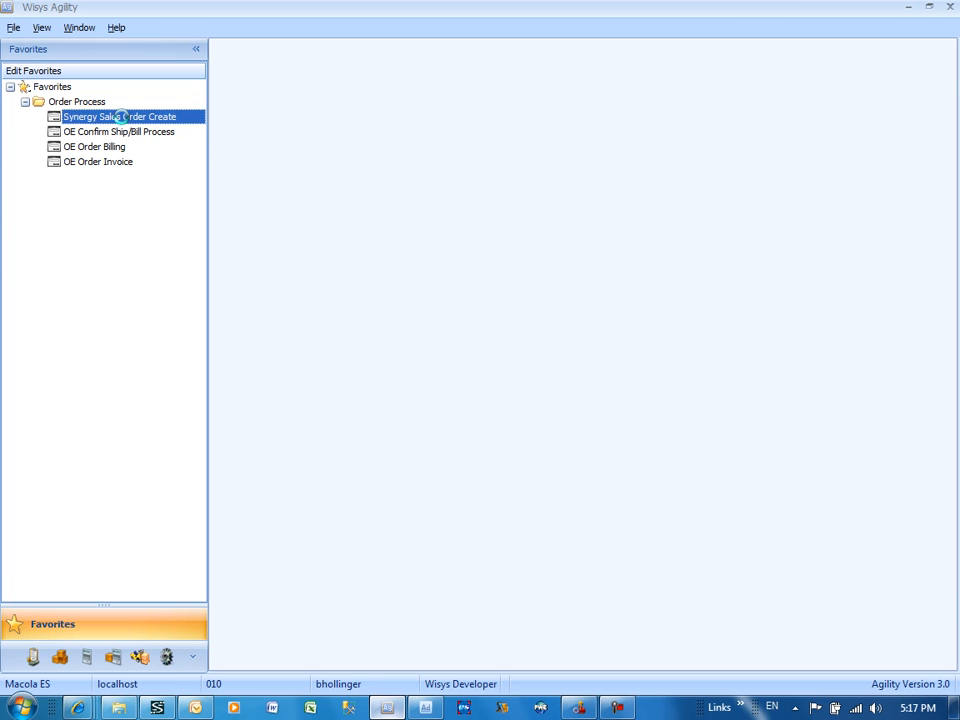
double_click(122, 117)
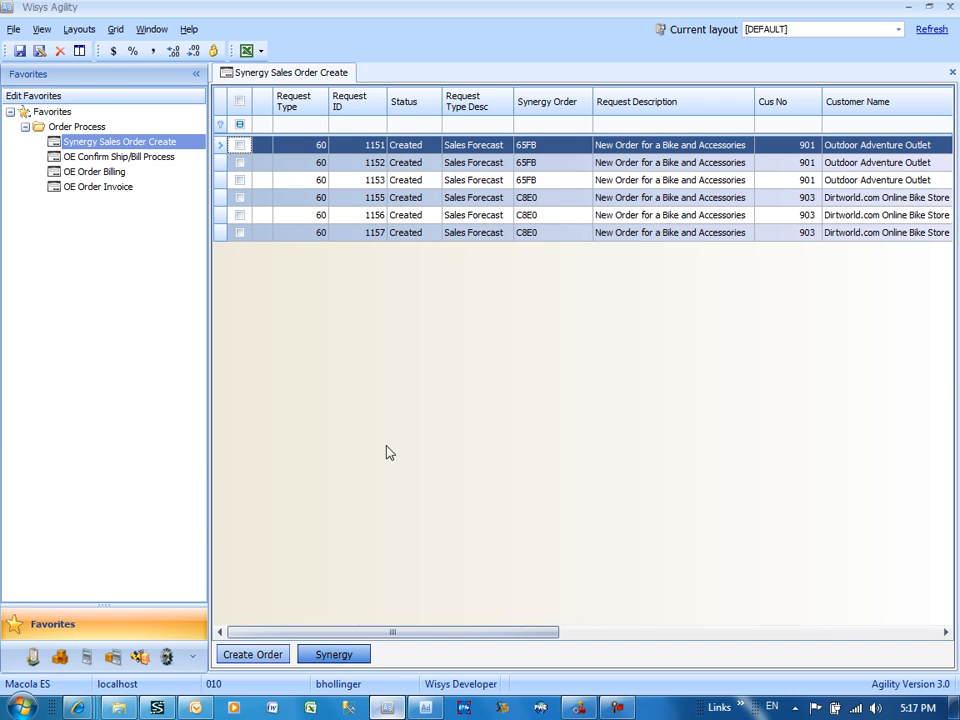
Step: View the Synergy sales forecast request from the second Outdoor Adventure Outlet row and close its window
right_click(455, 163)
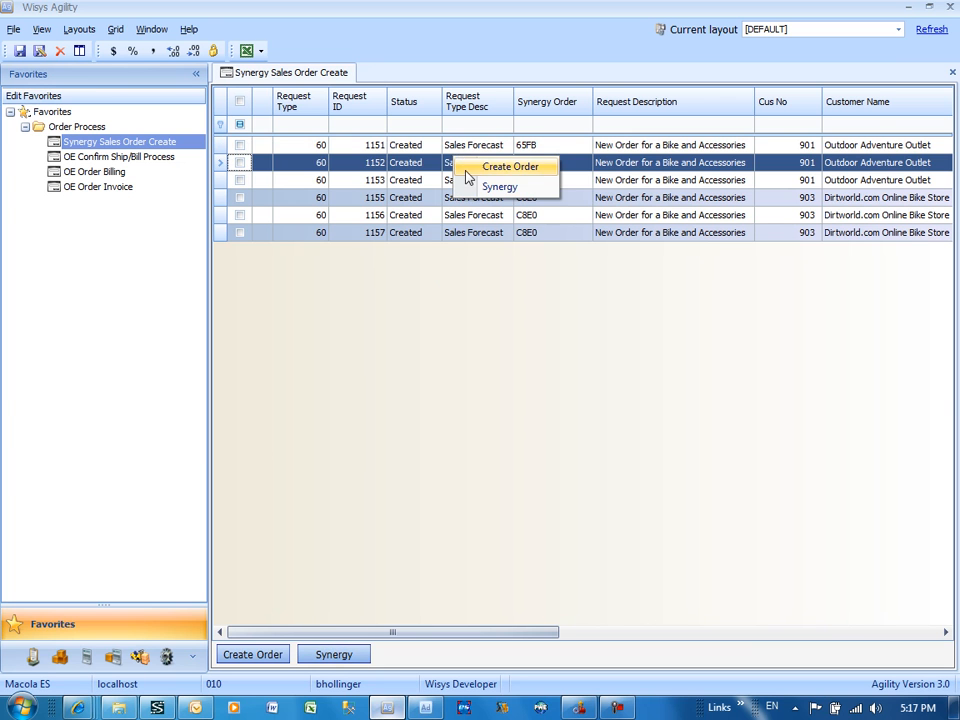
click(470, 188)
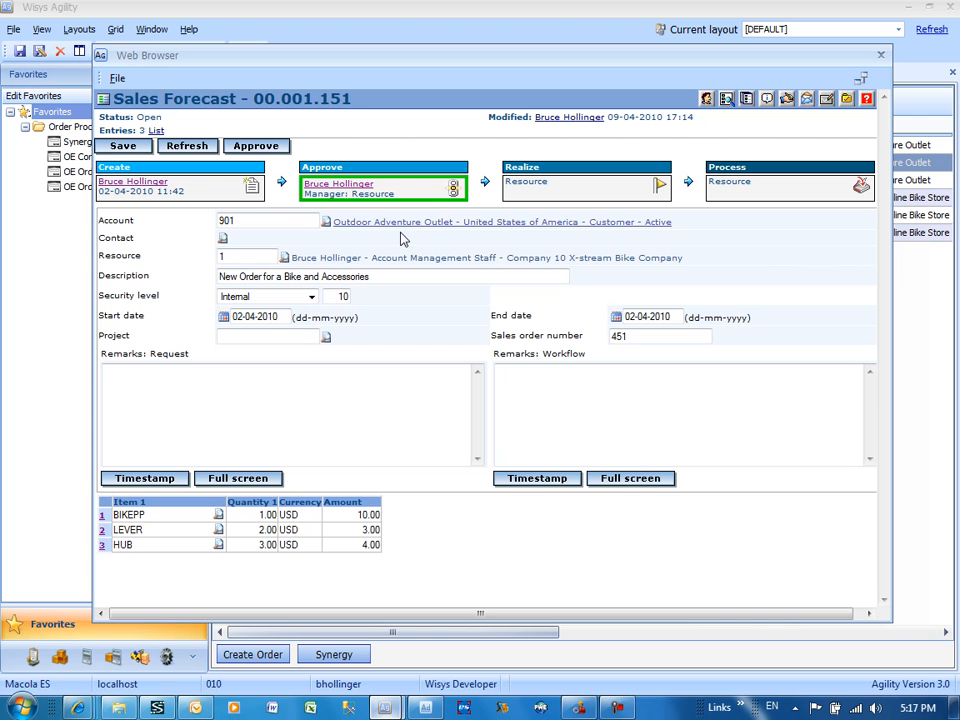
click(881, 56)
Step: View the Synergy sales forecast request for the first Dirtworld.com Online Bike Store row and close its window
click(688, 200)
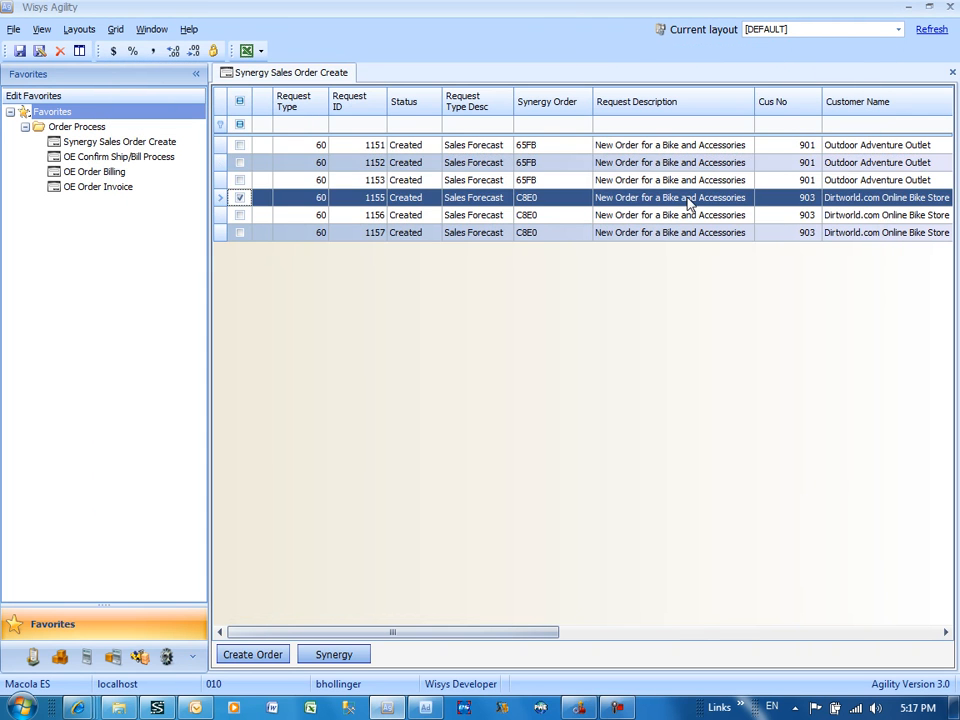
right_click(686, 200)
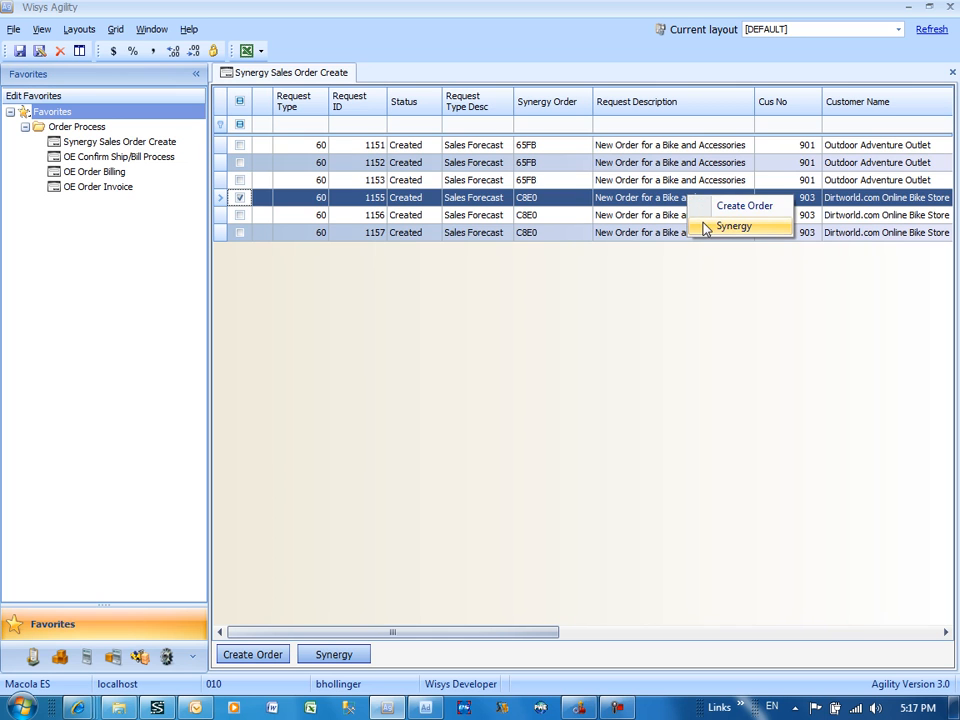
click(703, 227)
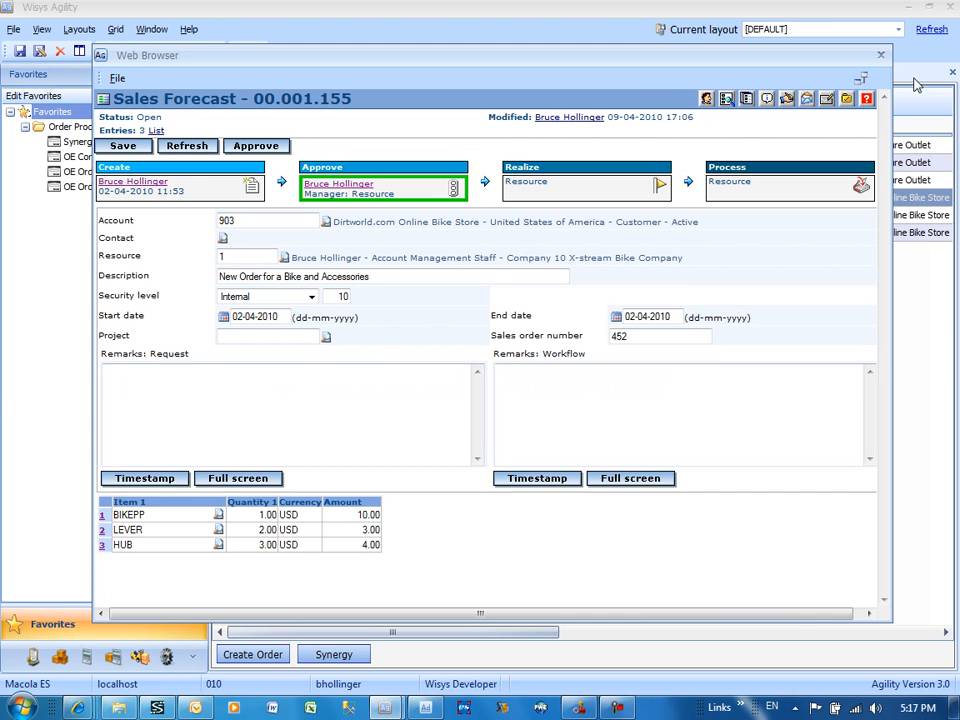
click(880, 58)
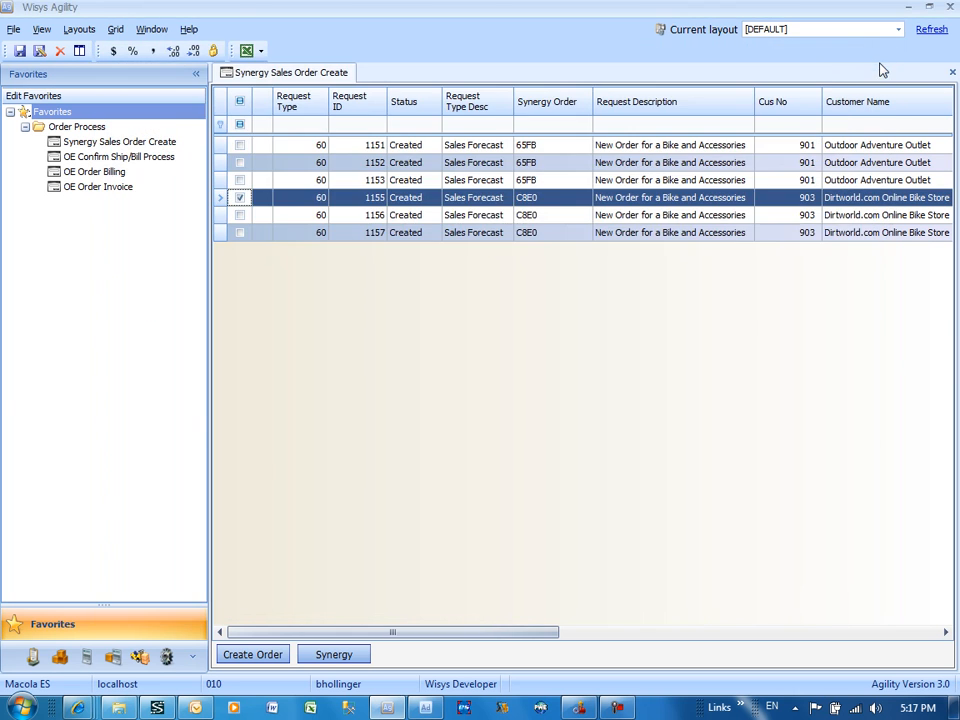
Step: Select all the sales forecast requests in the grid and create orders from them
click(240, 101)
right_click(332, 180)
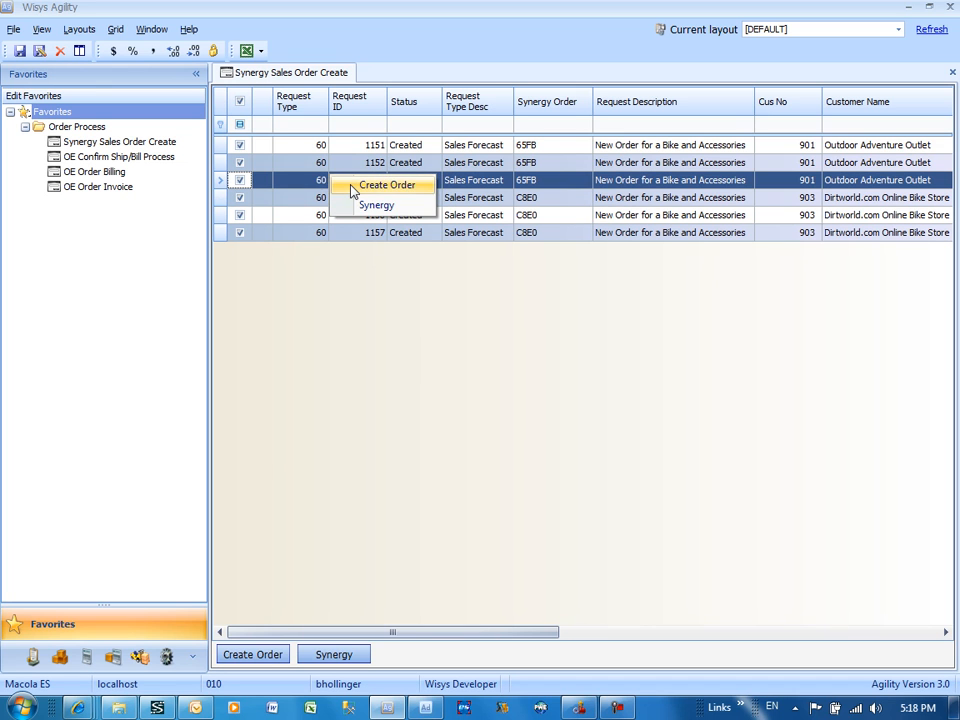
click(352, 186)
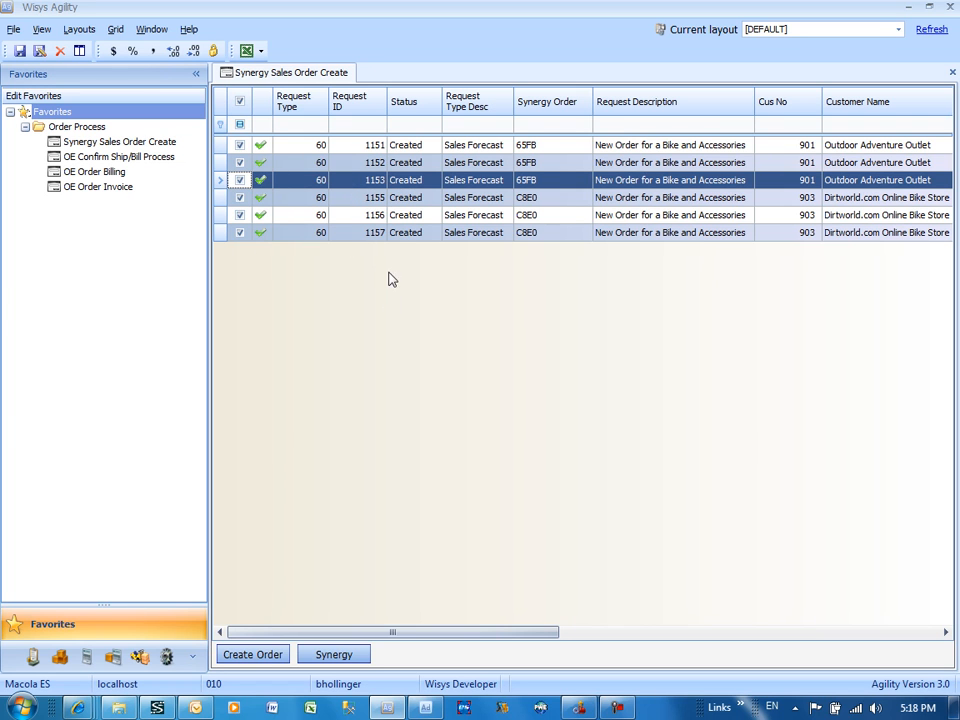
Step: Check the approval status in Synergy from the first Outdoor Adventure Outlet row and close the request window
right_click(411, 146)
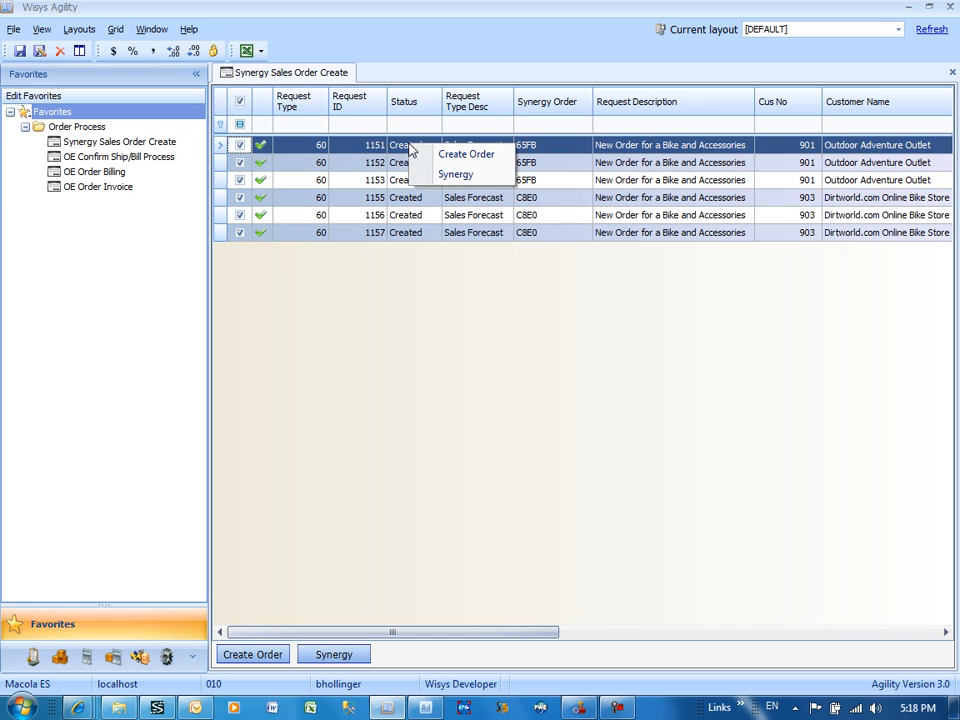
click(455, 174)
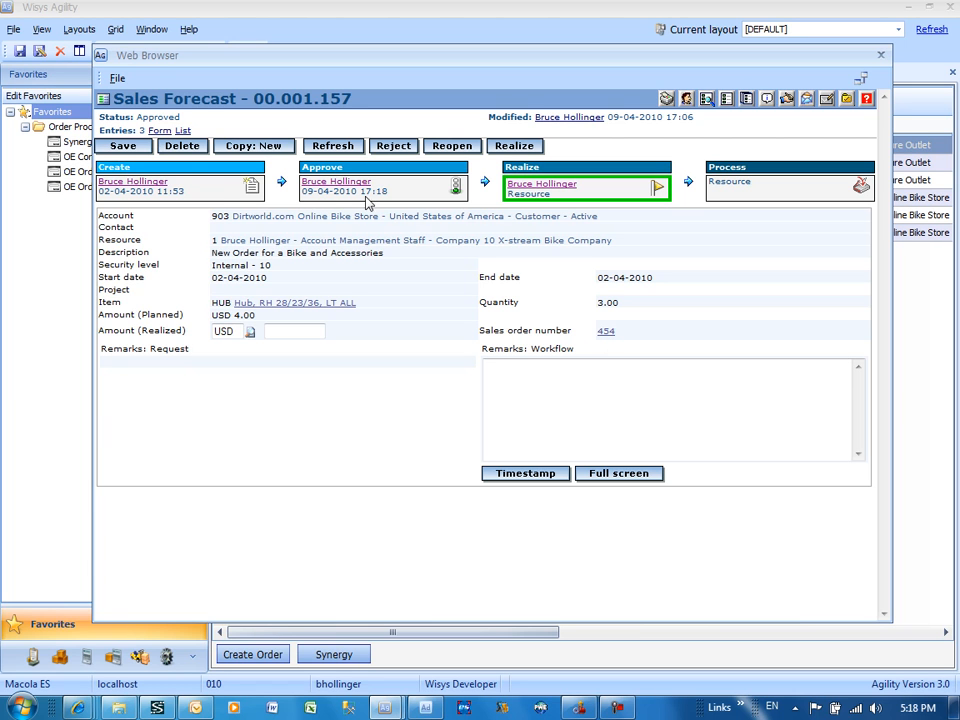
click(881, 56)
Step: Check the approval status in Synergy from the first Dirtworld.com Online Bike Store row and close the request window
click(490, 205)
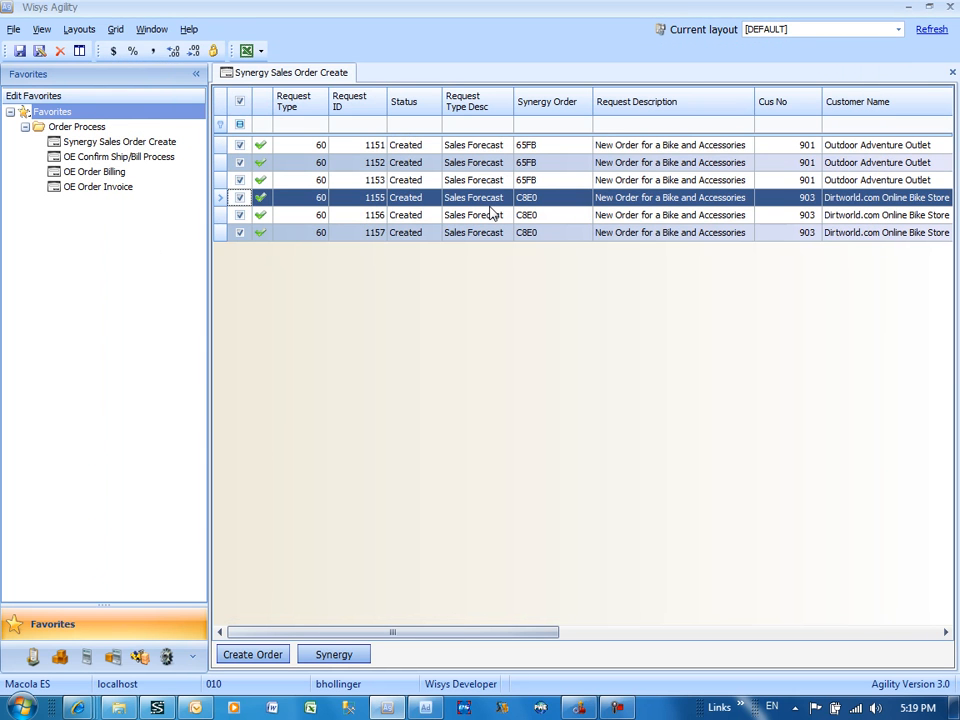
right_click(490, 213)
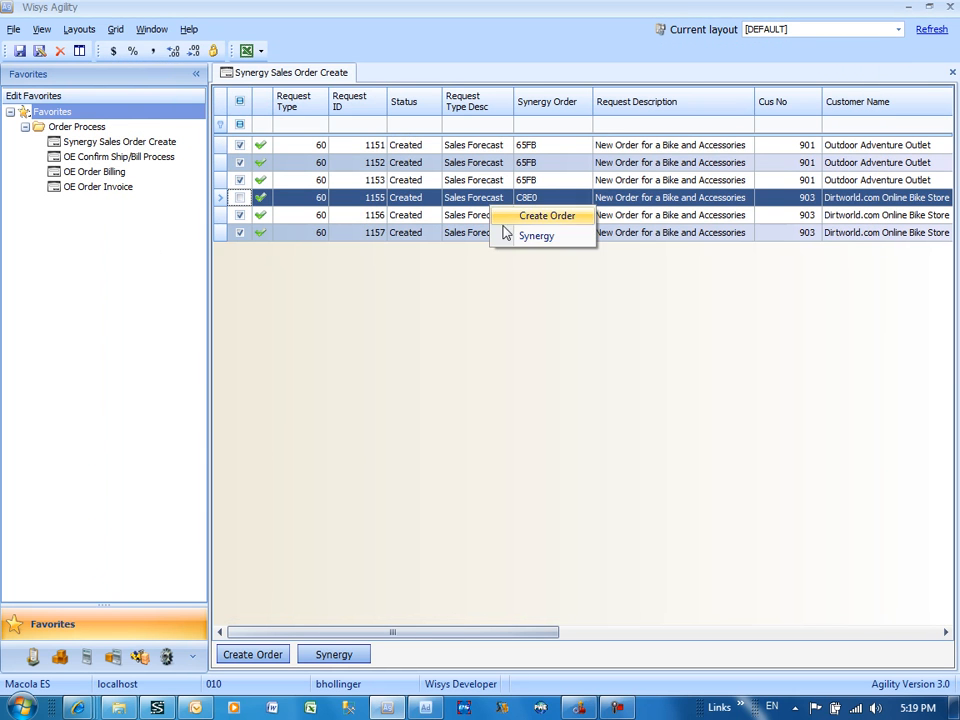
click(508, 241)
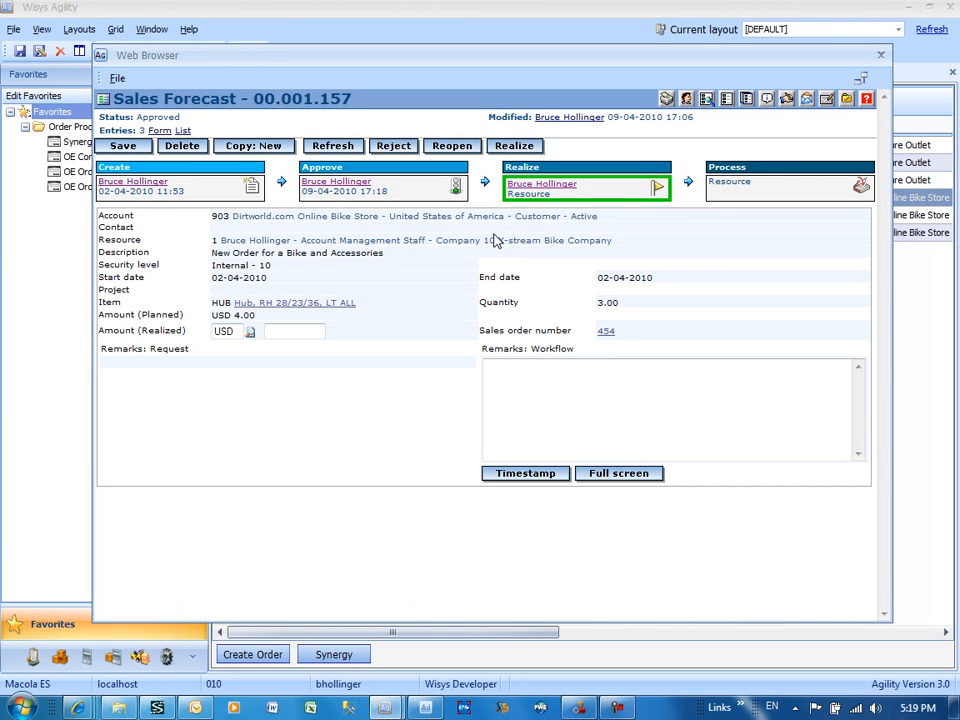
click(880, 55)
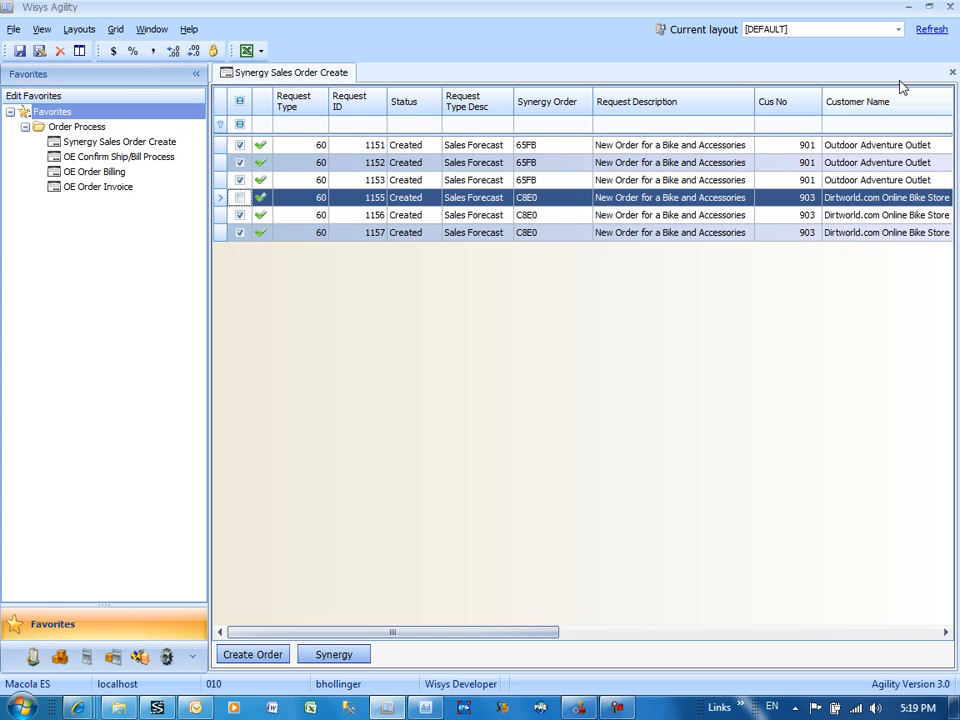
Step: Open OE Confirm Ship/Bill Process and load entered and picked lines for all orders and customers
click(97, 158)
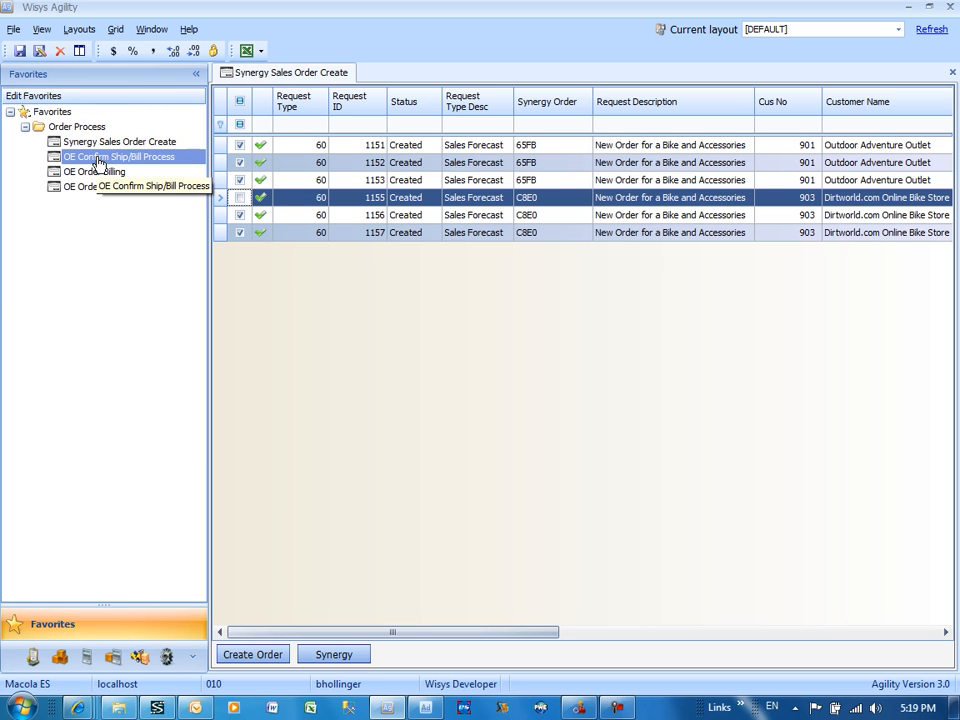
double_click(100, 158)
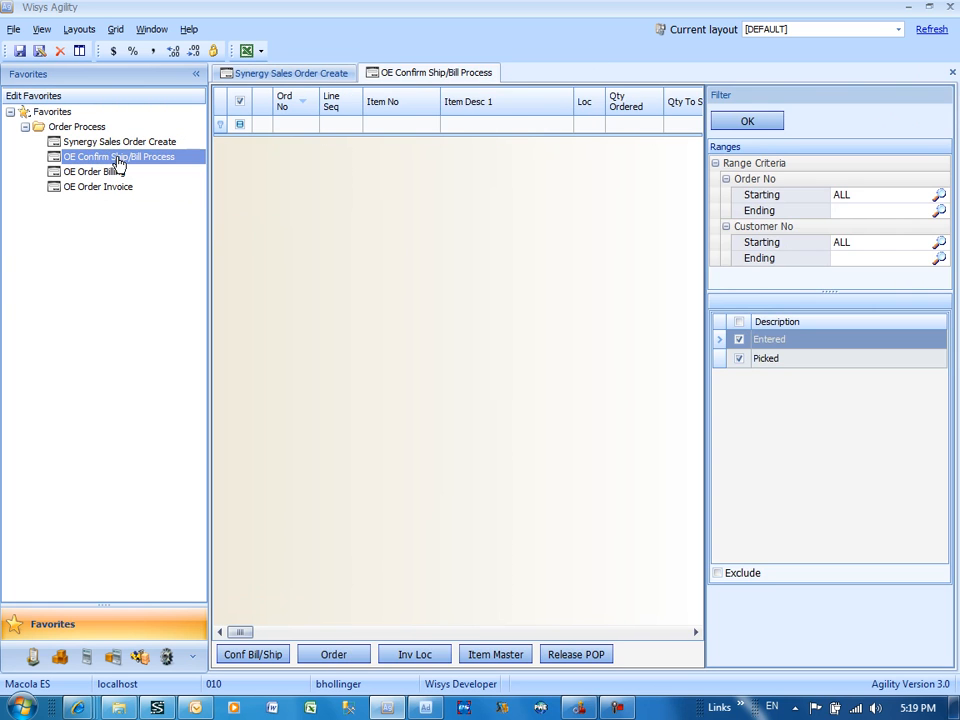
click(105, 171)
click(746, 122)
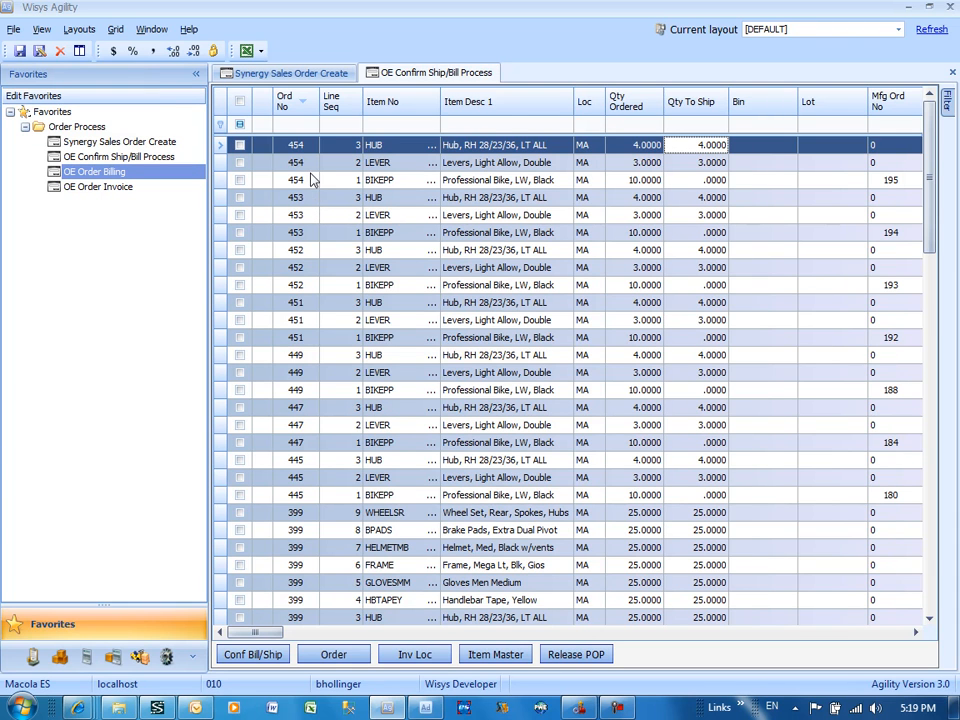
Step: Release the POP order for the topmost BIKEPP line, Professional Bike, LW, Black
click(372, 182)
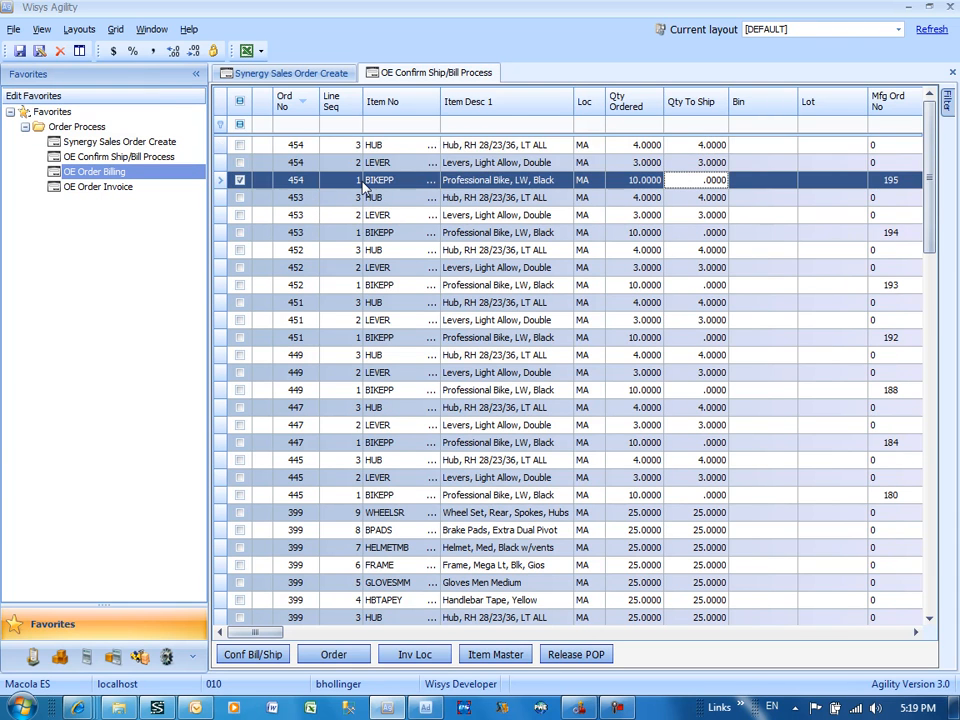
right_click(418, 180)
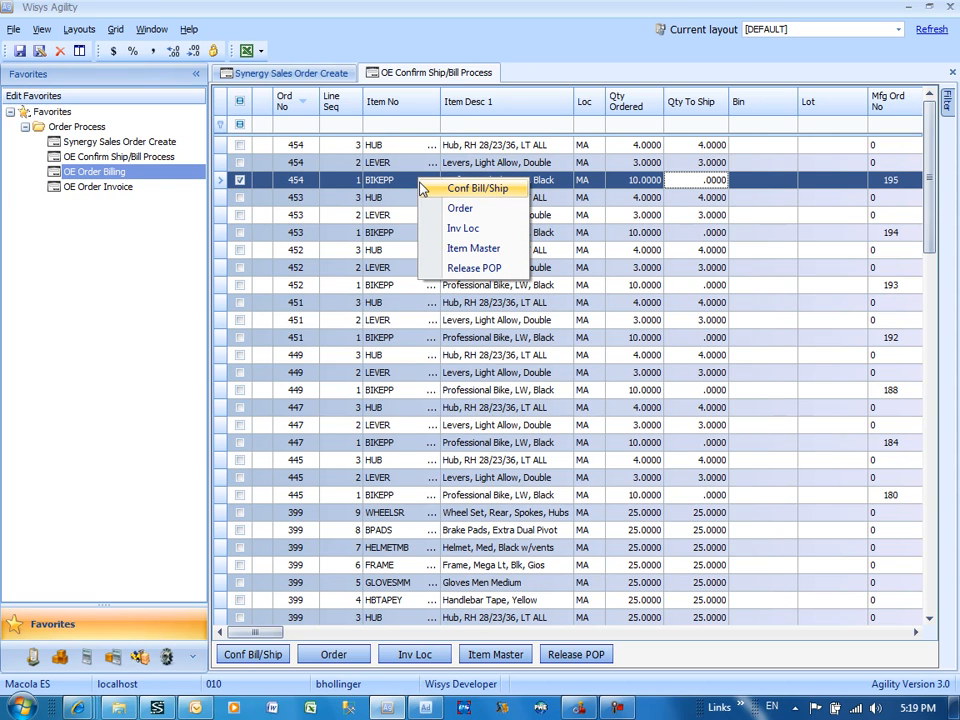
click(463, 270)
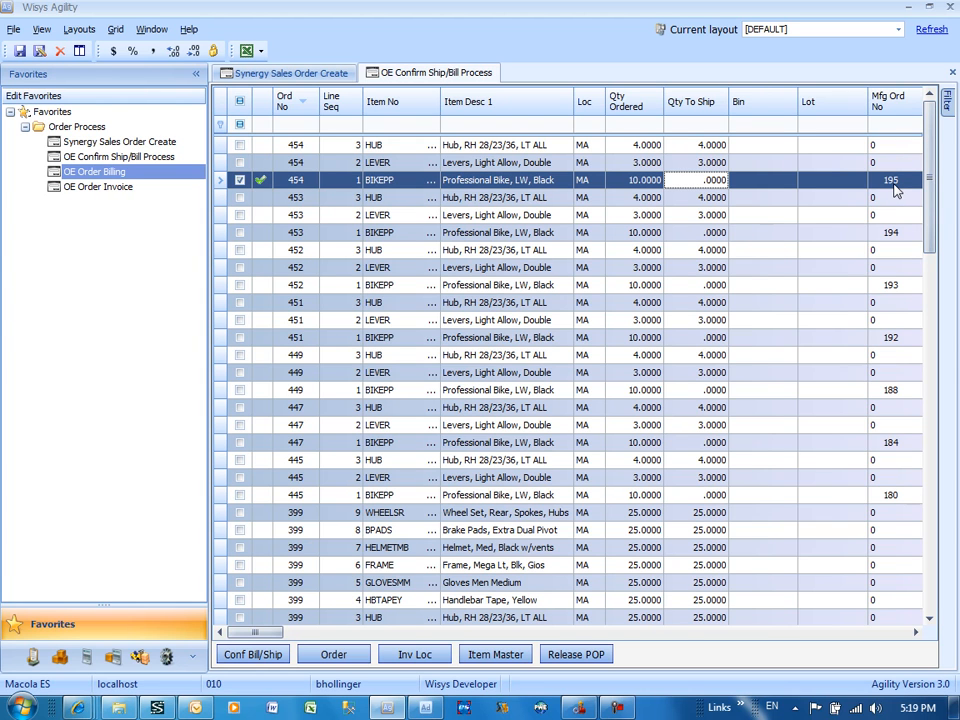
Step: Switch to Wisys POP Desktop Console and load the topmost BIKEPP line's manufacturing order in Production Reporting
mouse_move(581, 709)
click(580, 665)
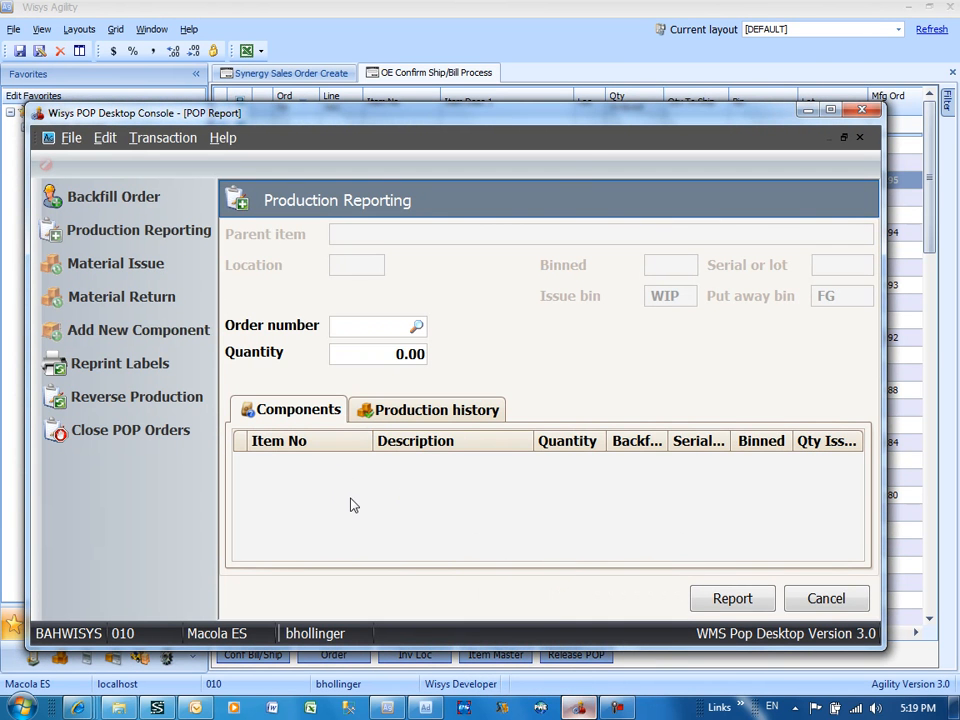
drag(597, 122, 585, 72)
text(1)
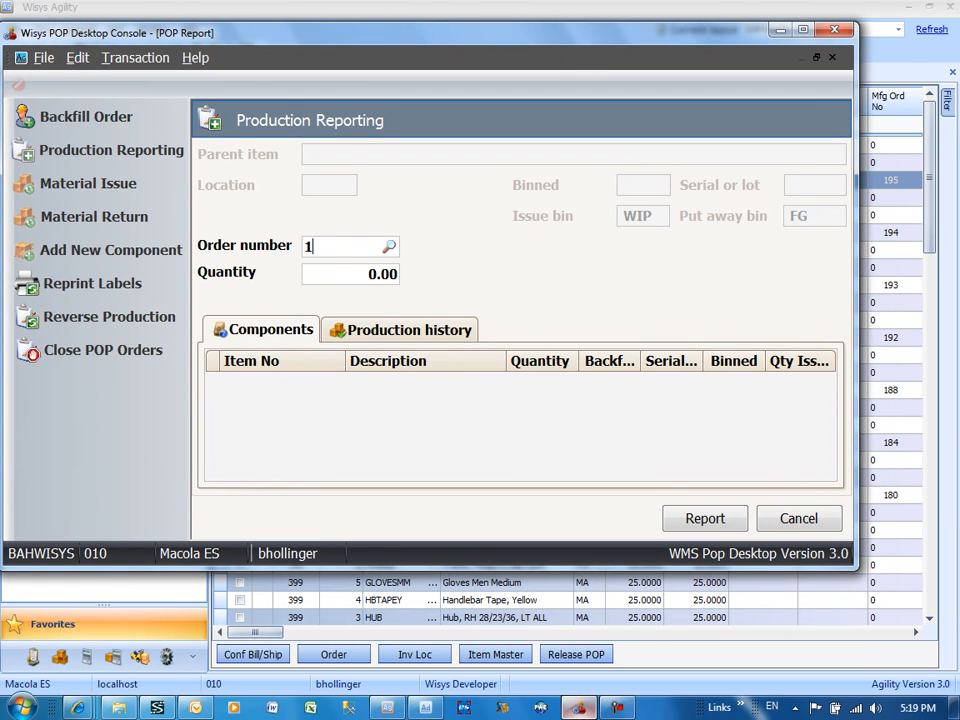
text(95)
key(Tab)
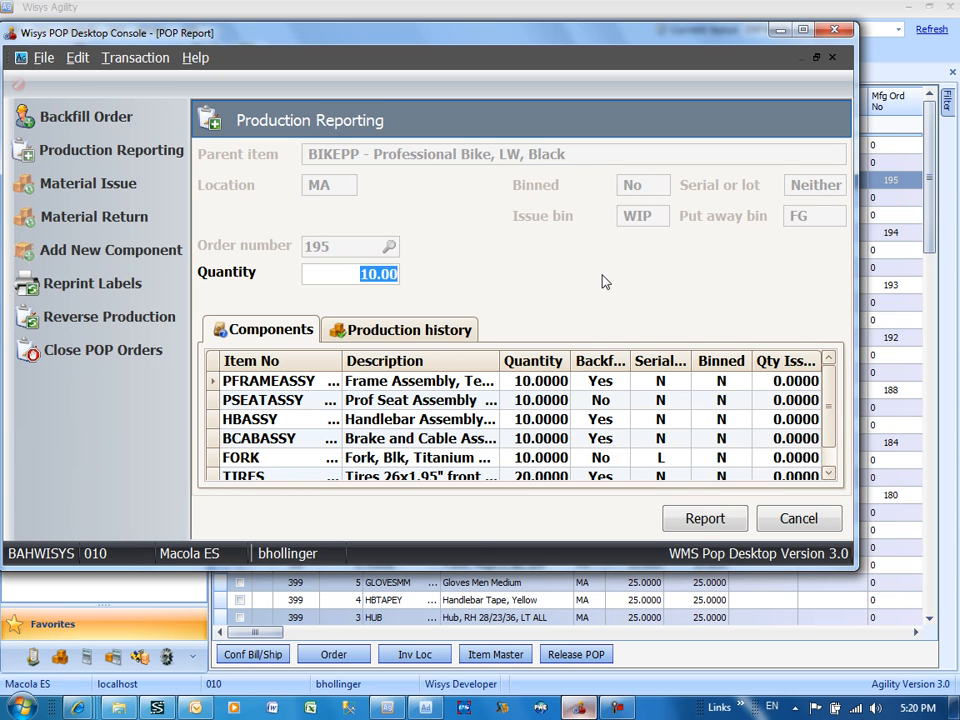
Step: Report production of 10 units for the loaded BIKEPP order, closing the label preview and the console
click(698, 522)
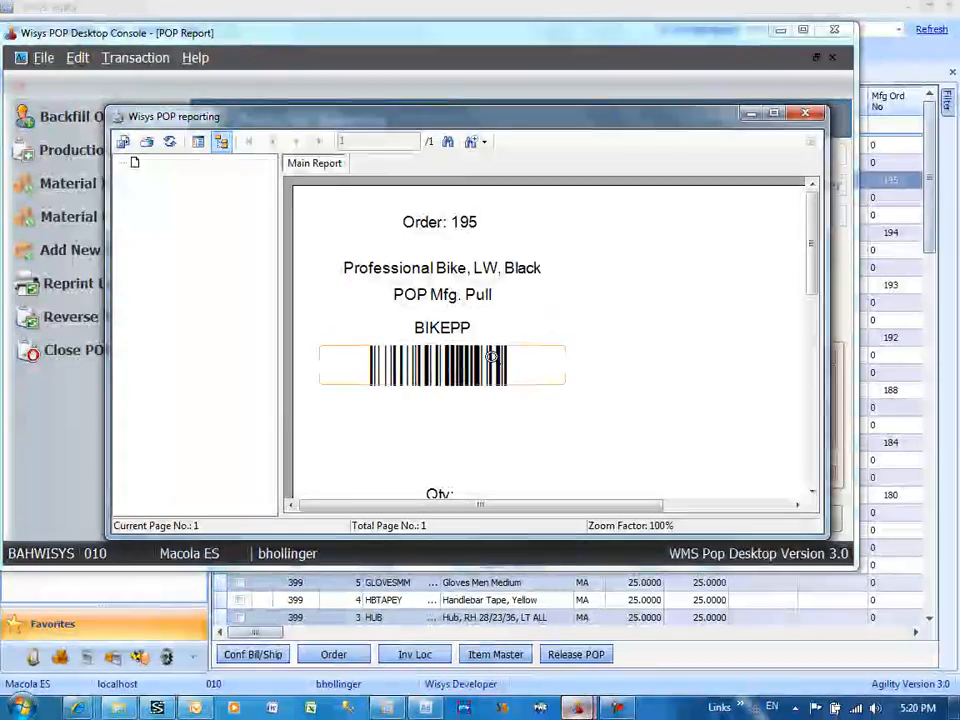
click(805, 113)
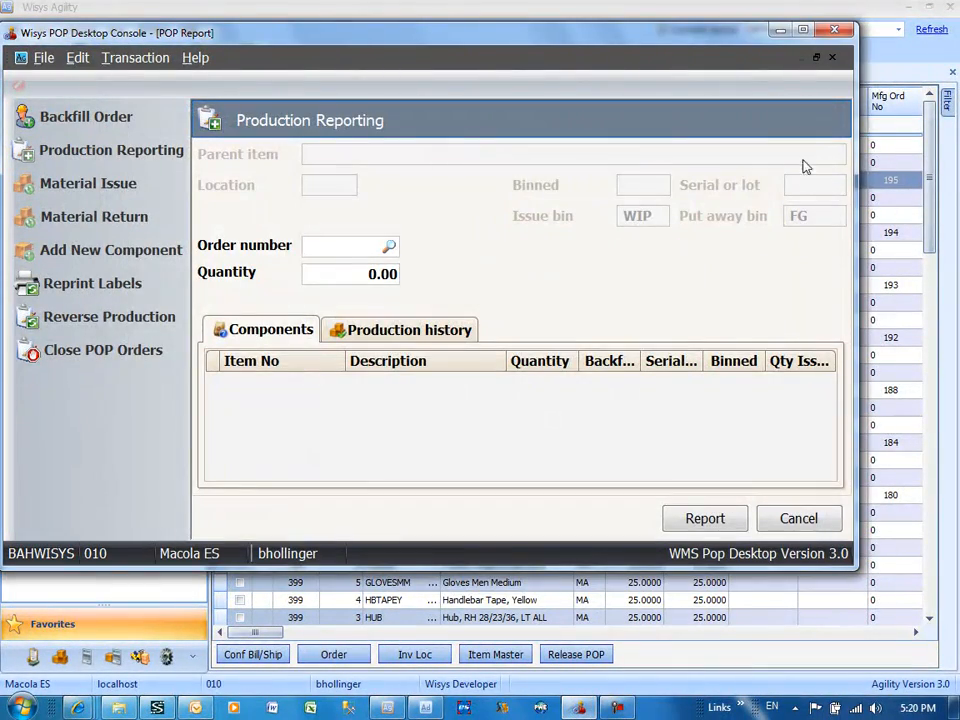
click(834, 29)
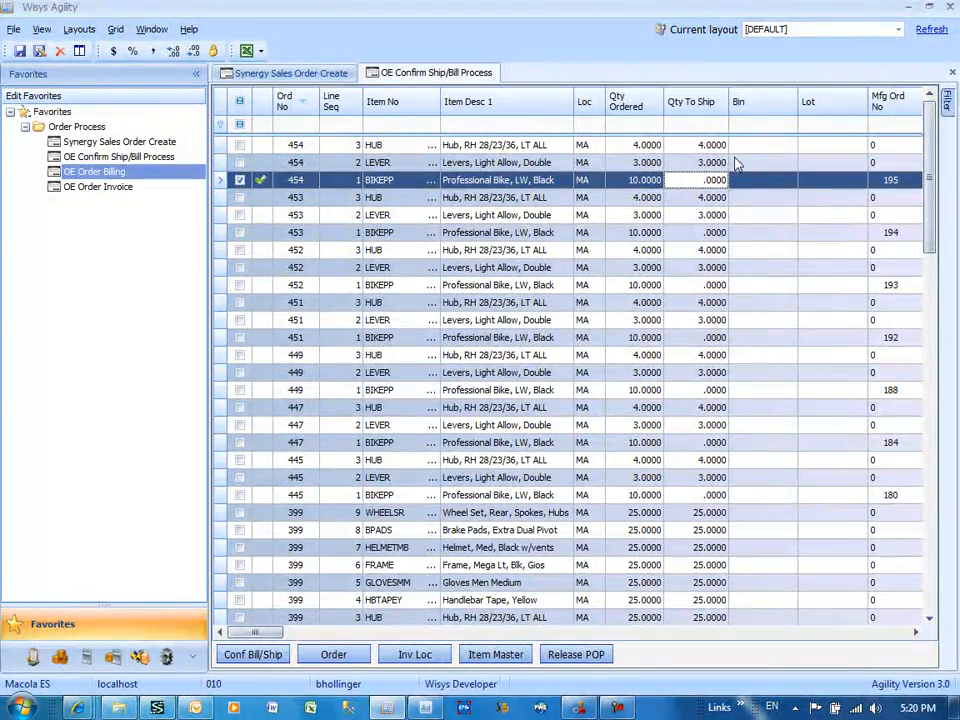
Step: Refresh the order lines and confirm billing/shipping for the topmost order's HUB, LEVER and BIKEPP lines
click(934, 36)
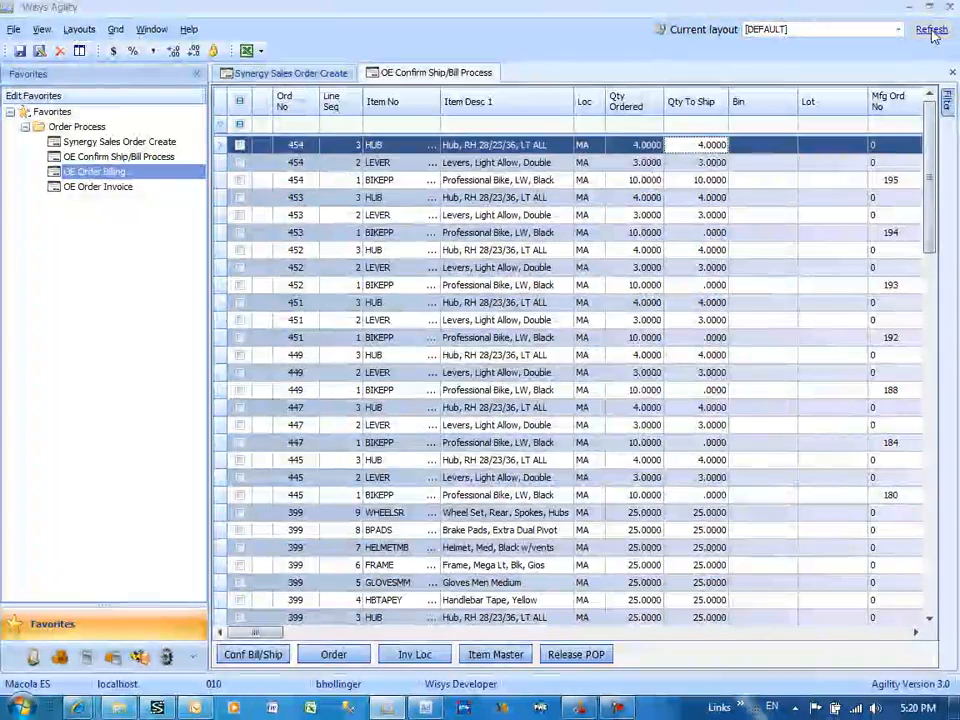
click(710, 180)
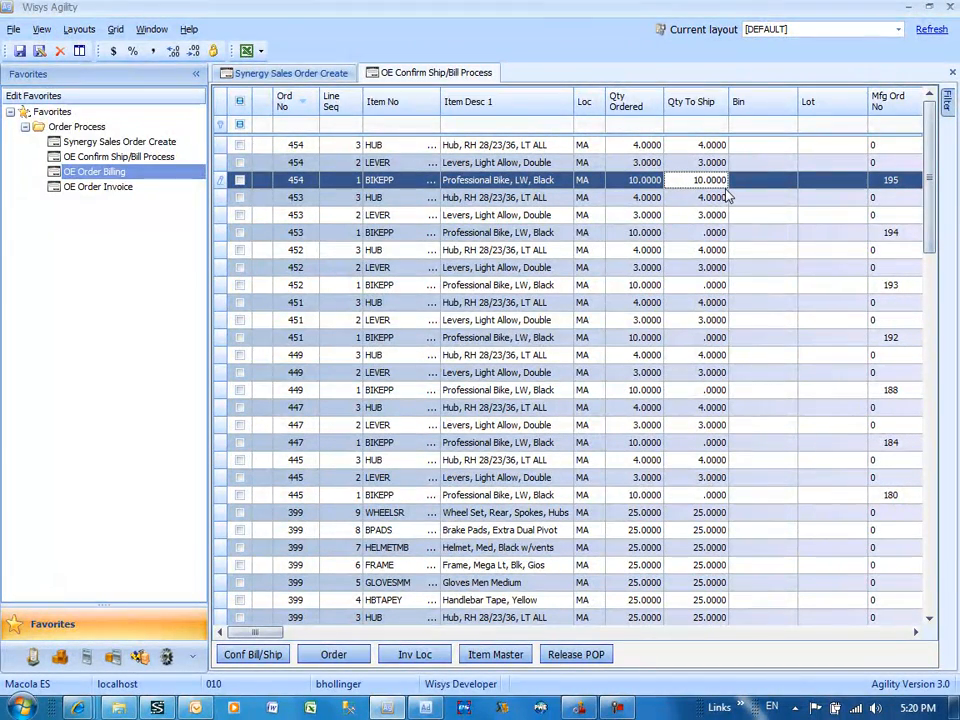
click(238, 145)
click(239, 162)
click(239, 180)
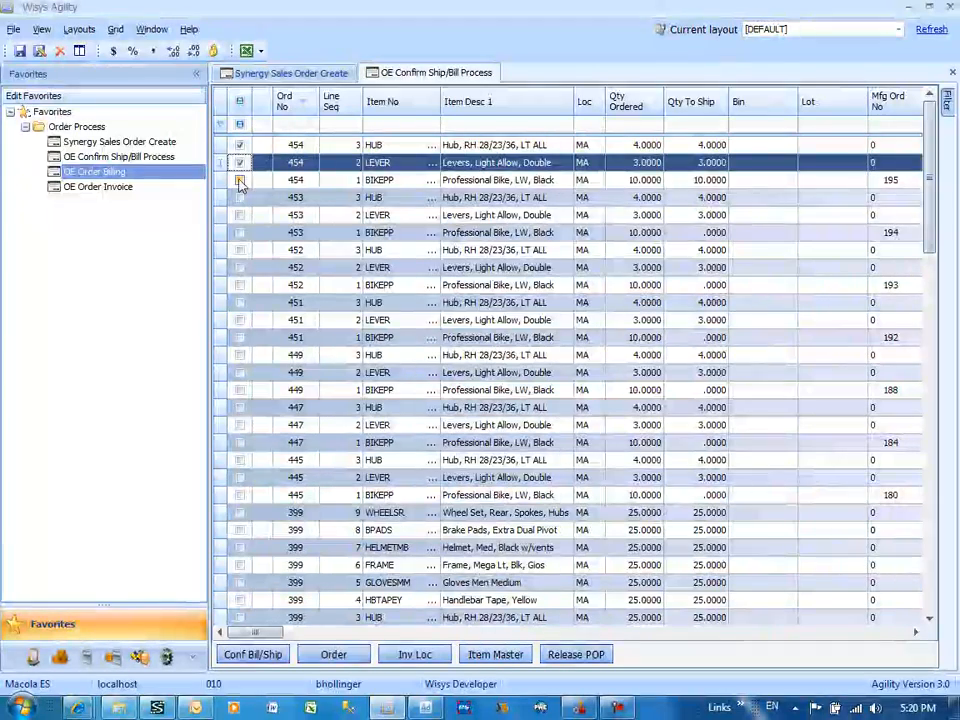
right_click(320, 168)
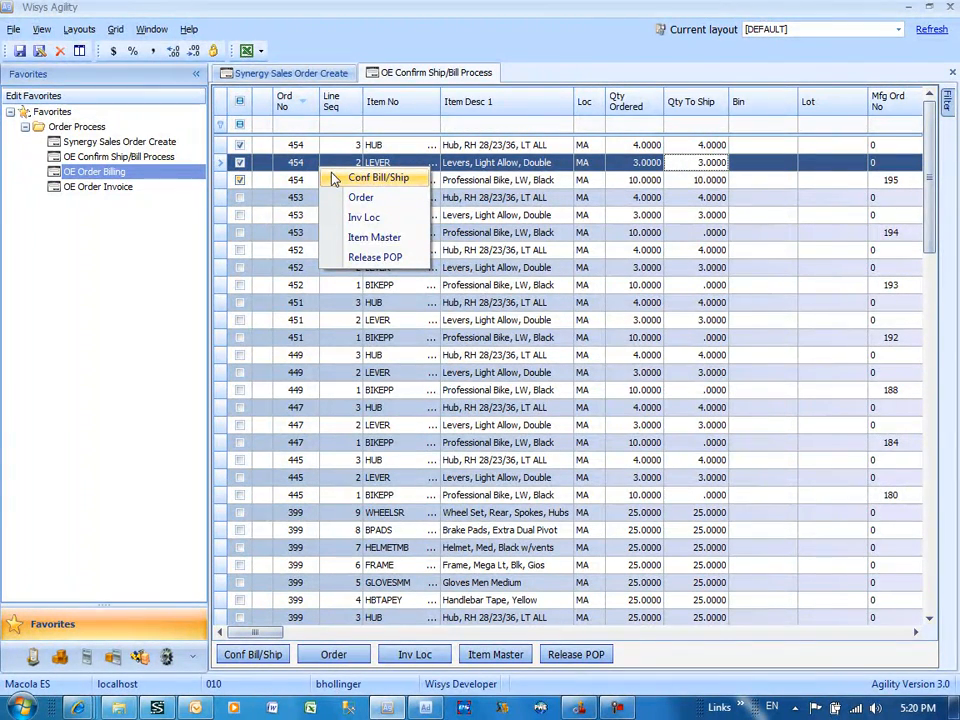
click(333, 178)
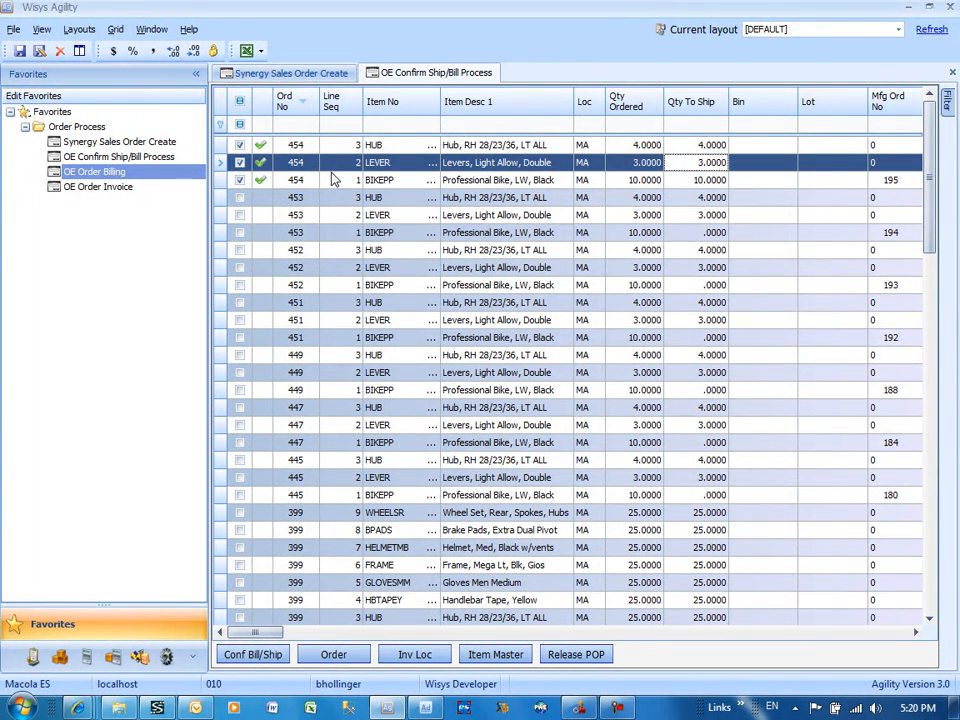
Step: Examine the HUB line's inventory transactions from the confirmed order's details and close both windows
click(348, 657)
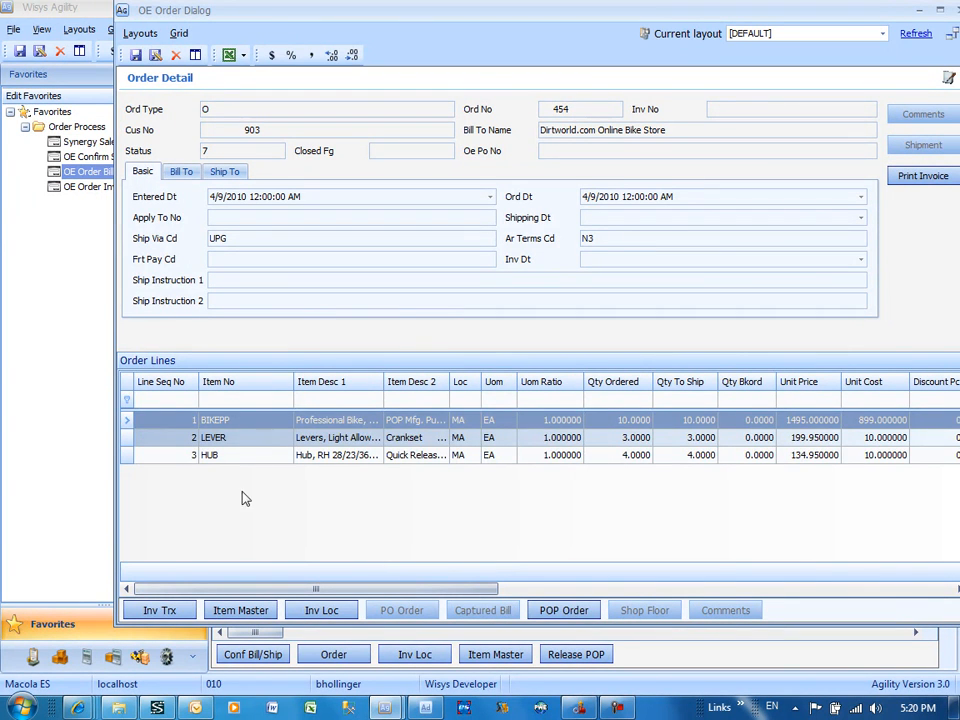
click(235, 455)
click(161, 614)
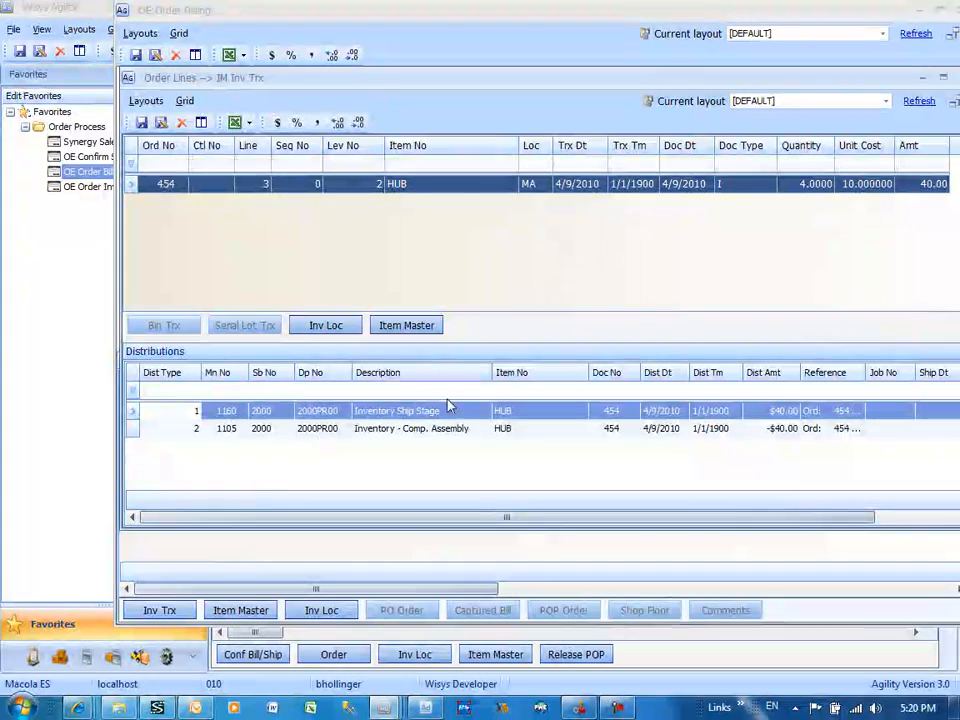
drag(922, 84, 877, 84)
click(918, 84)
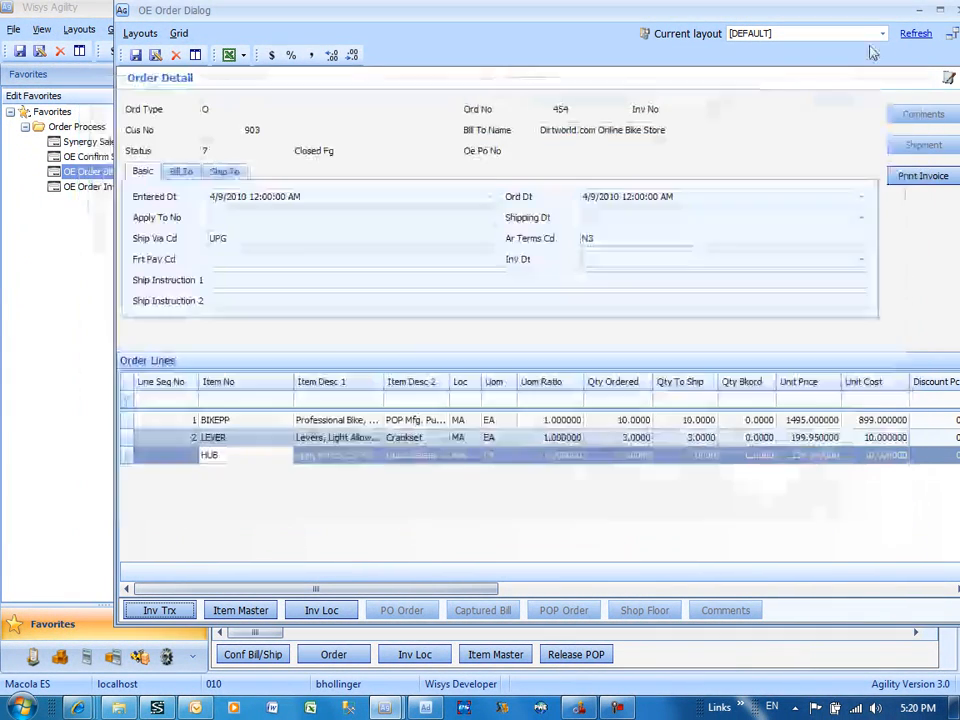
drag(868, 15, 816, 42)
click(909, 38)
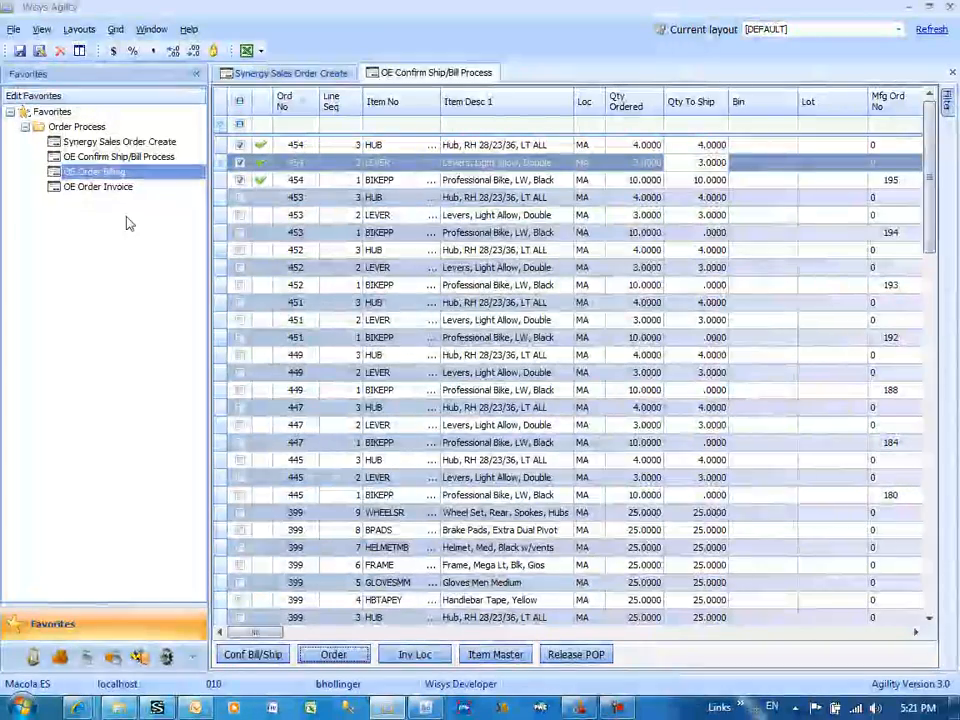
Step: Open OE Order Billing and run billing for the Dirtworld.com Online Bike Store order dated 4/9/2010
click(99, 176)
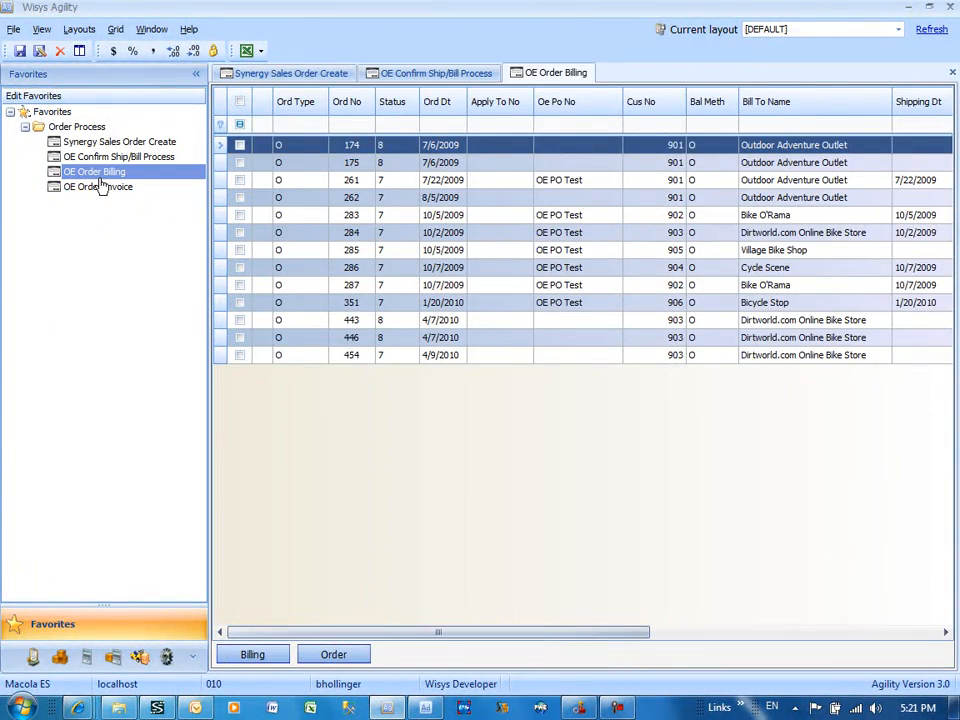
click(100, 186)
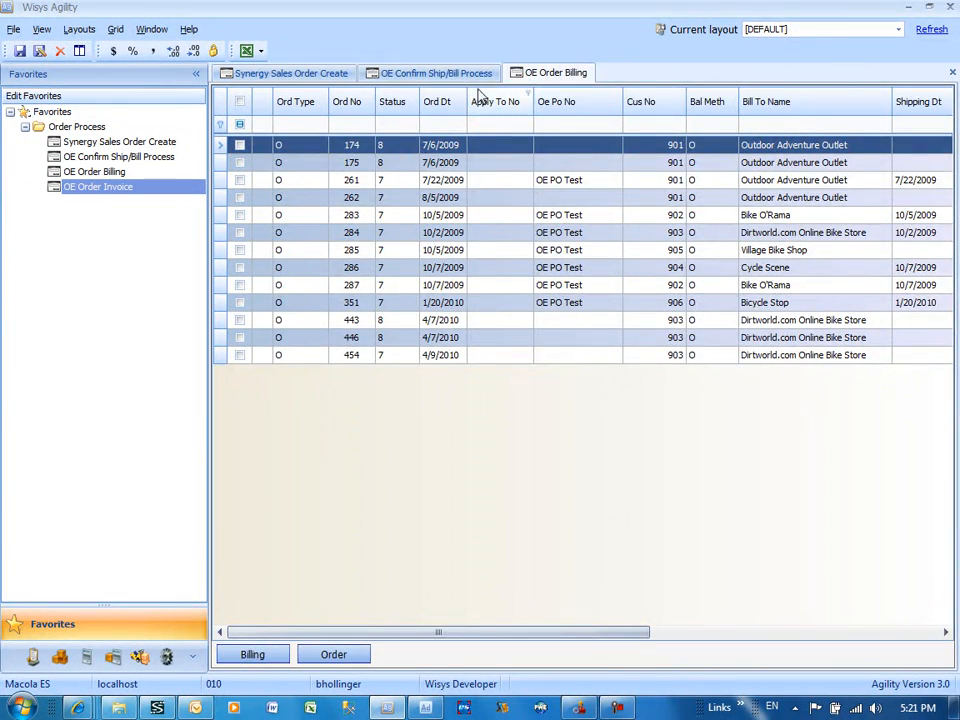
click(455, 74)
click(518, 73)
click(349, 357)
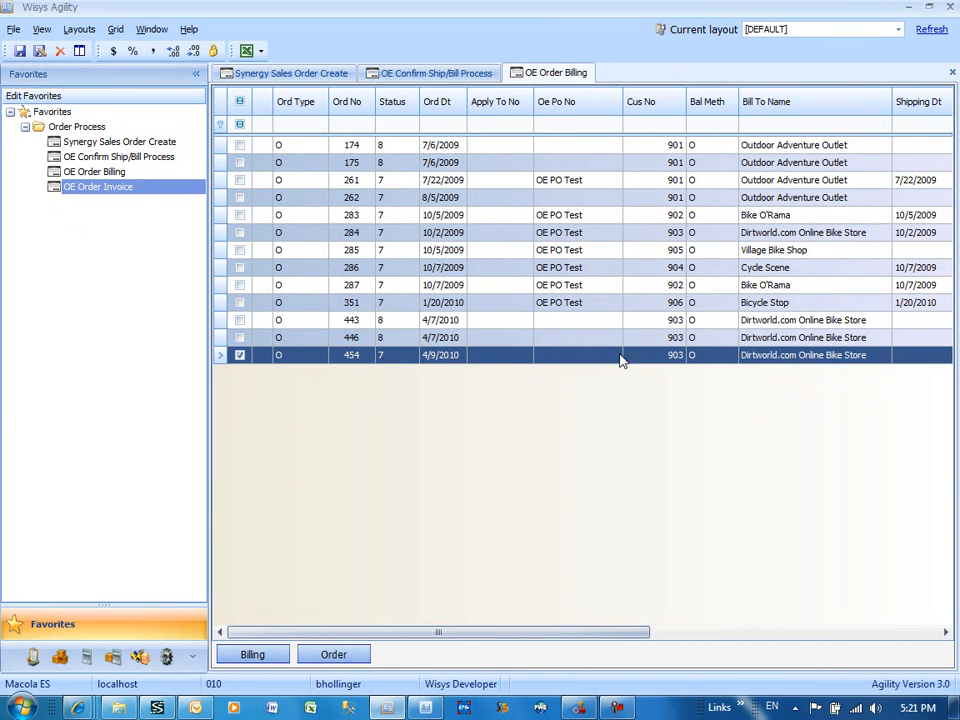
right_click(456, 362)
click(463, 366)
click(476, 370)
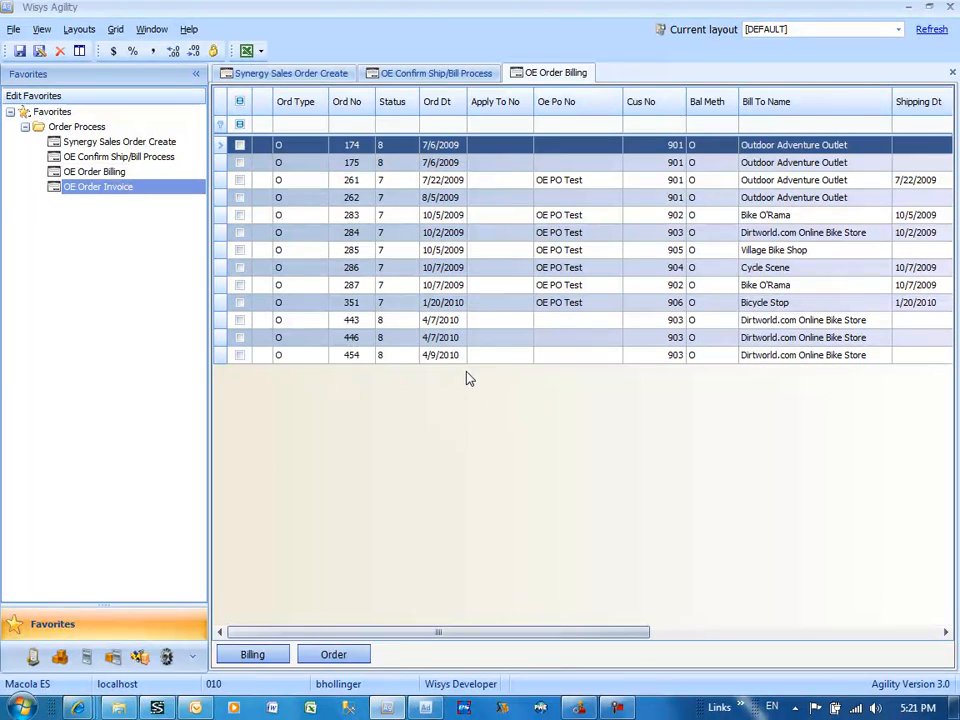
click(343, 357)
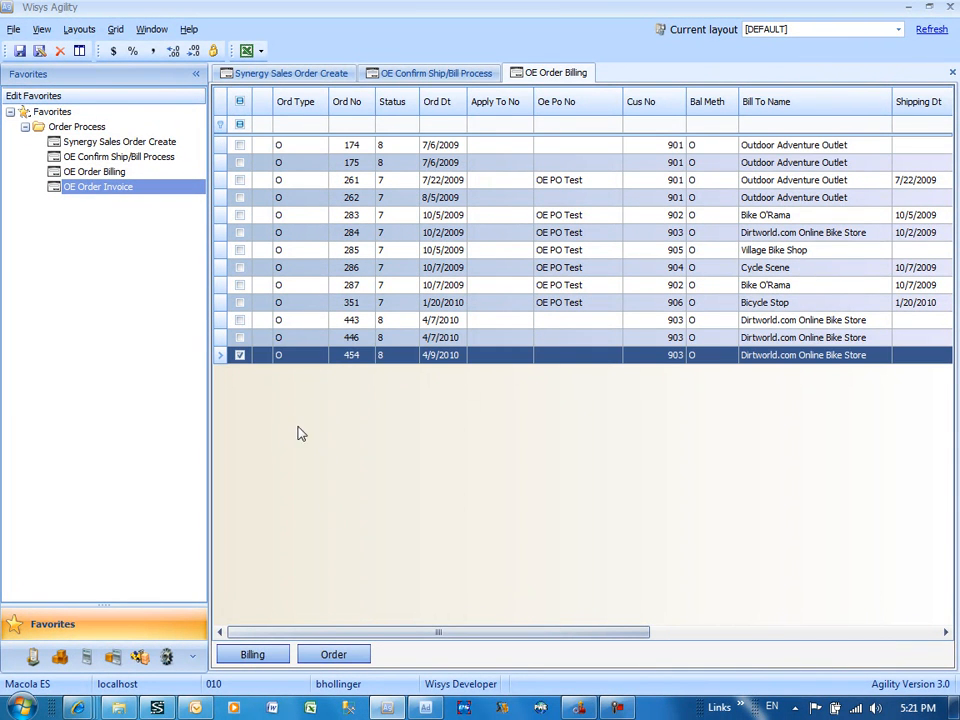
Step: Open OE Order Invoice, invoice the Dirtworld.com Online Bike Store order dated 4/9/2010, and close the invoice document
double_click(99, 190)
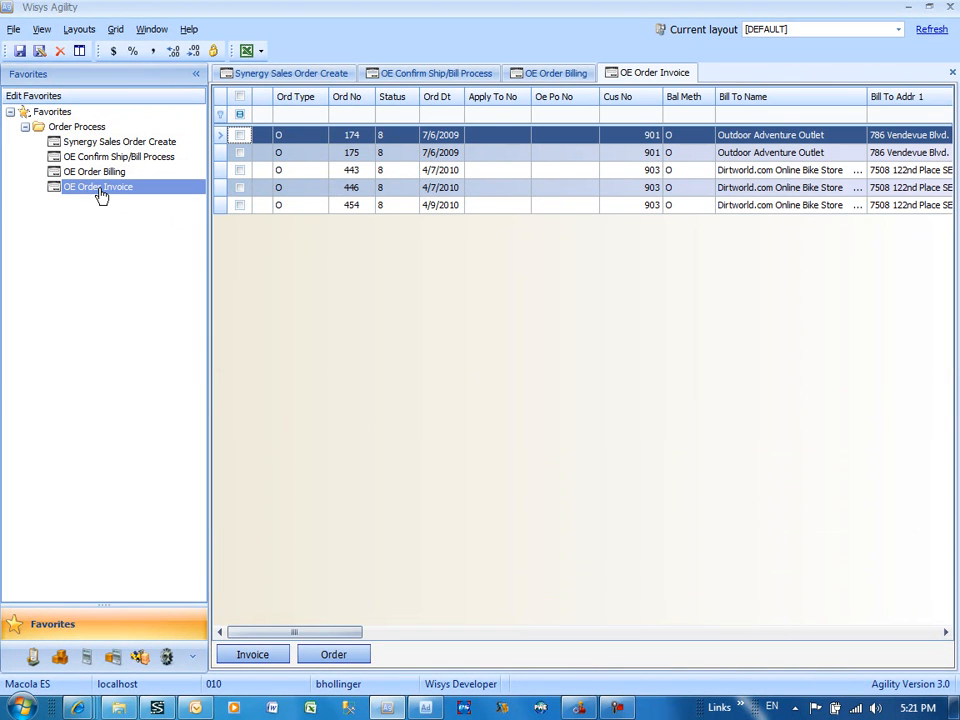
click(240, 205)
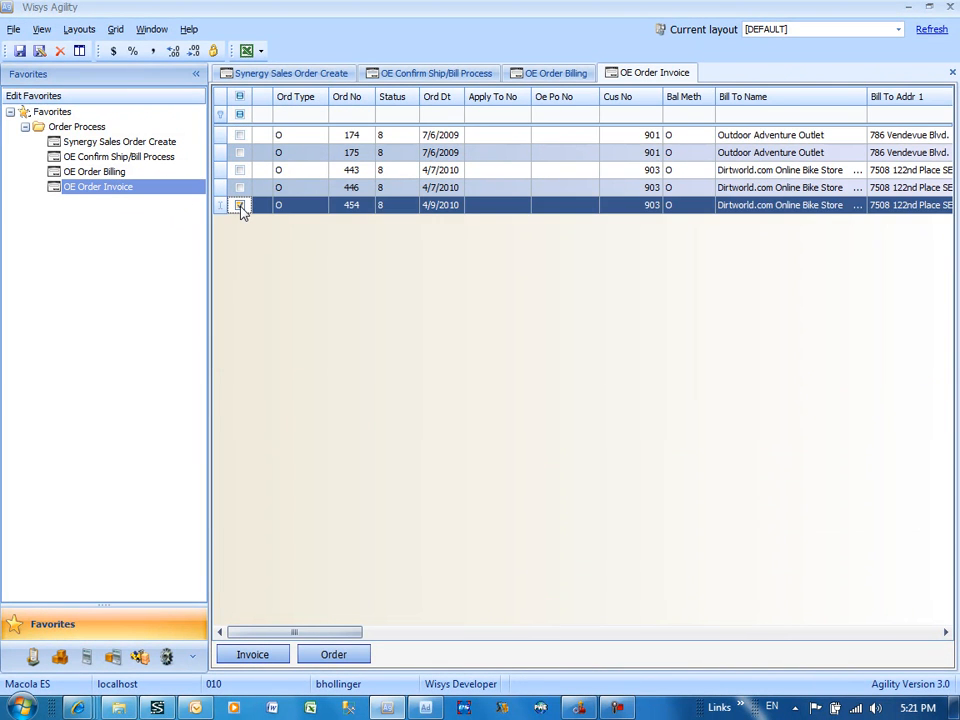
right_click(446, 211)
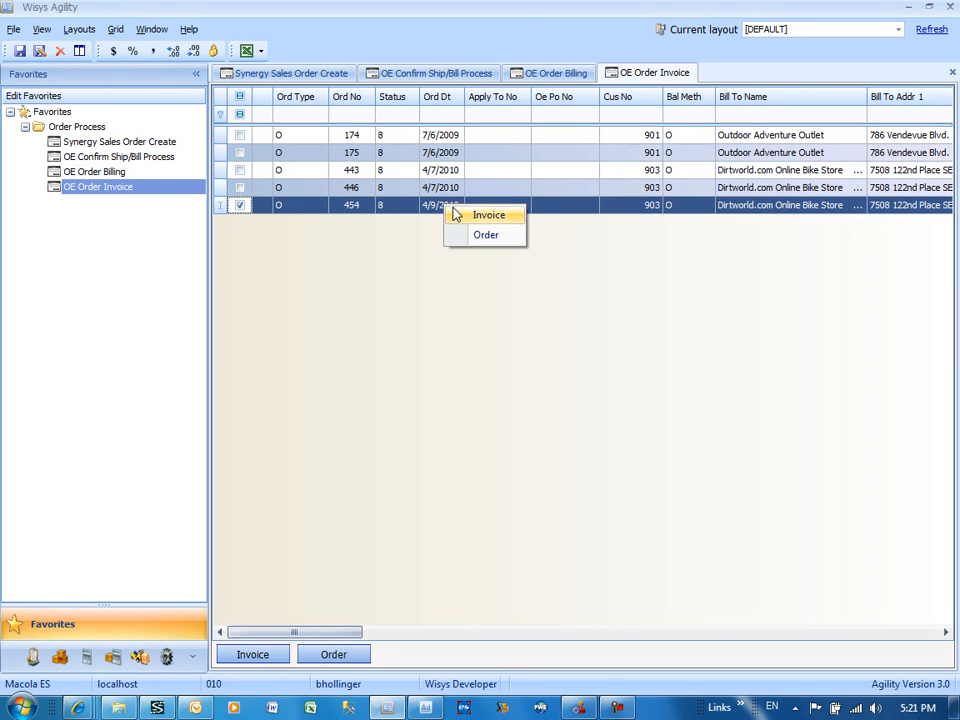
click(453, 213)
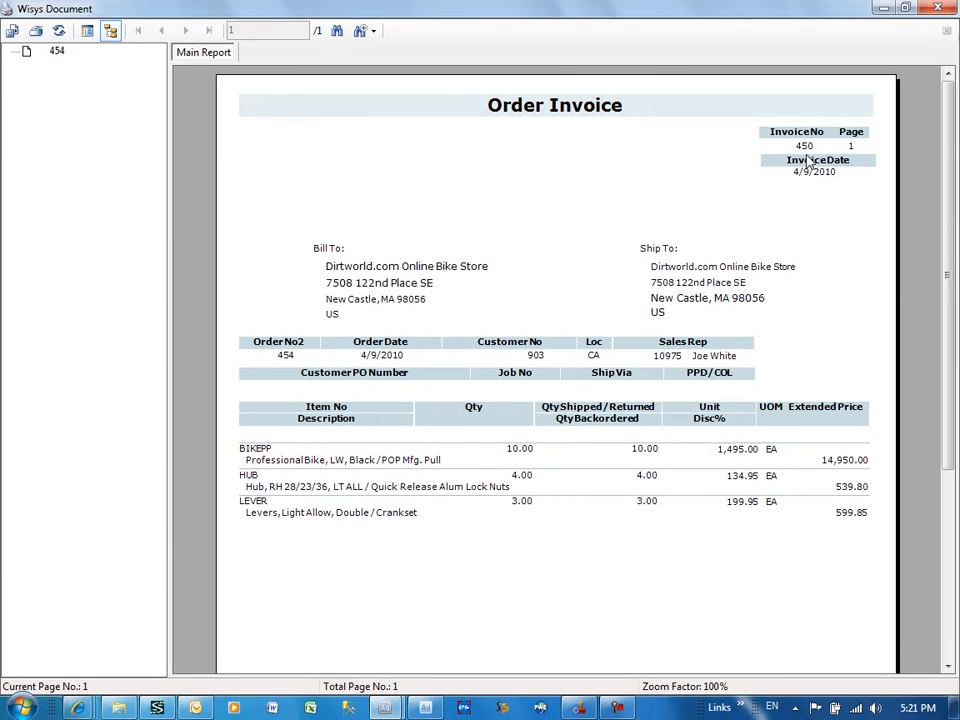
click(936, 9)
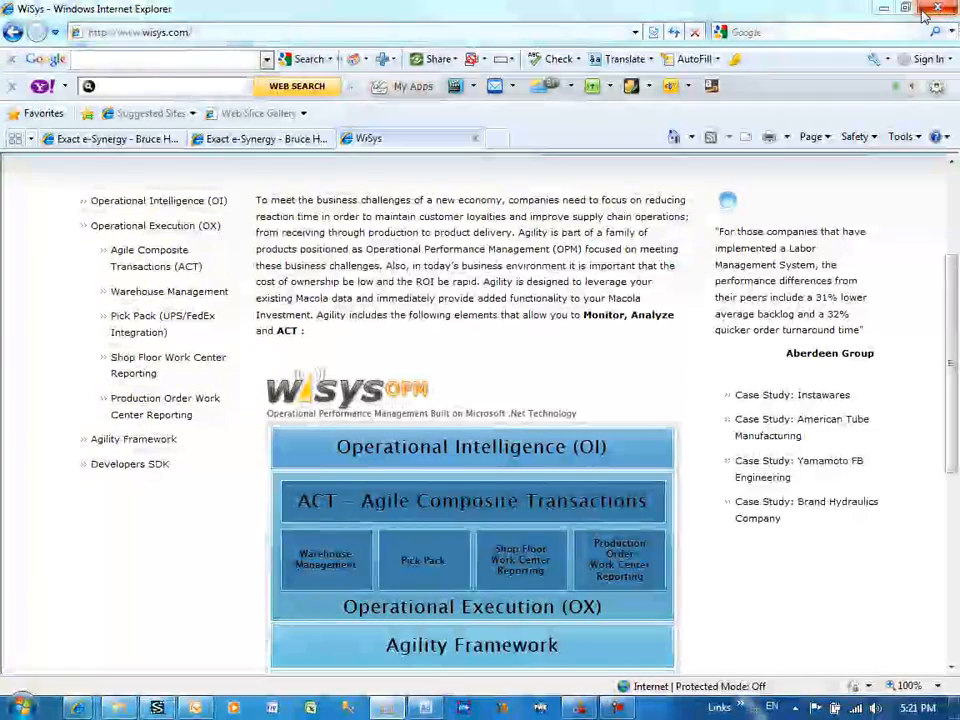
Step: Switch back to Wisys Agility, check the status and invoice number in the invoiced order's details, and close them
mouse_move(386, 708)
click(396, 660)
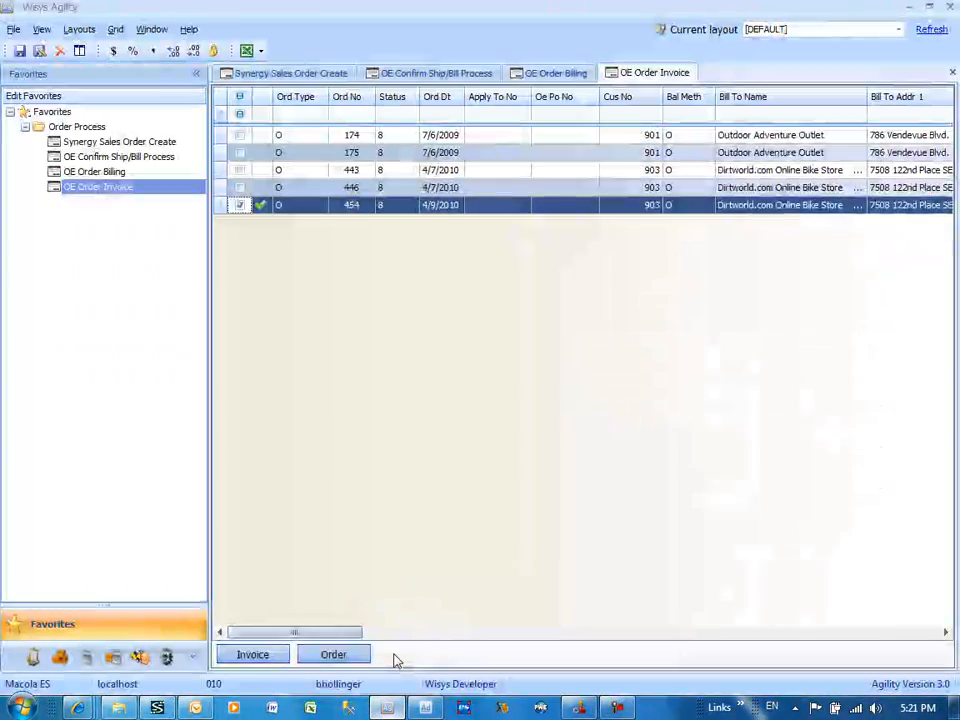
right_click(317, 211)
click(328, 239)
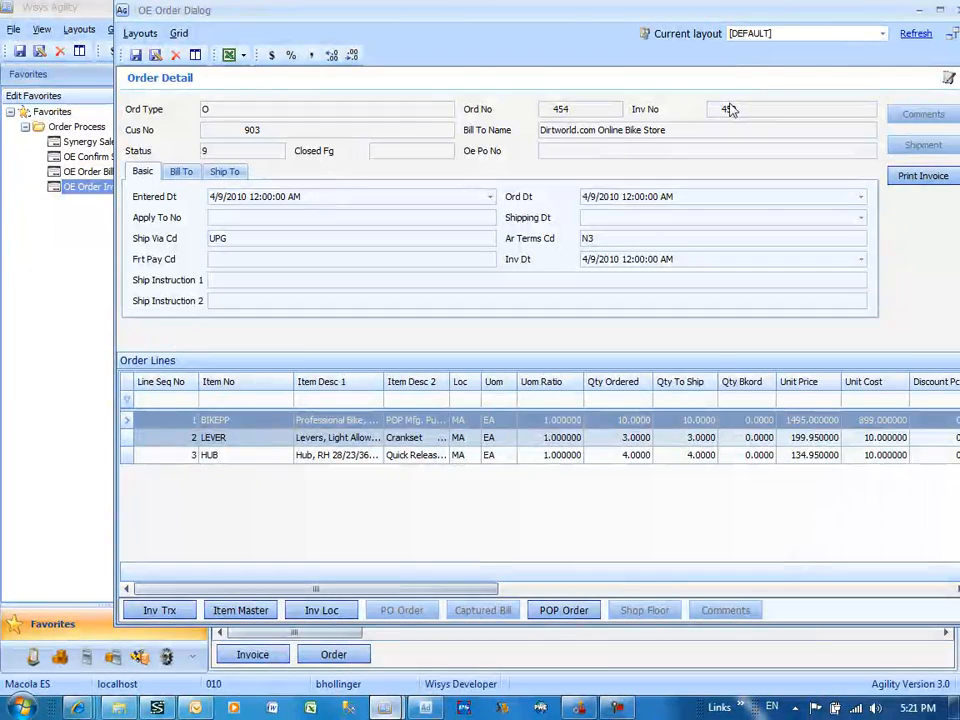
double_click(849, 17)
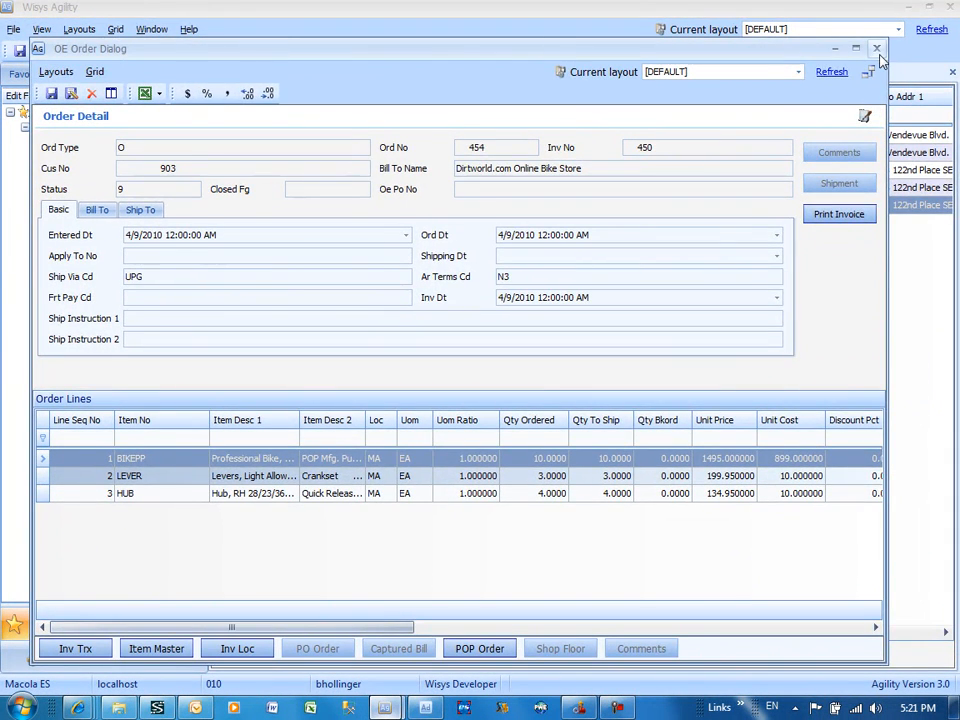
click(876, 49)
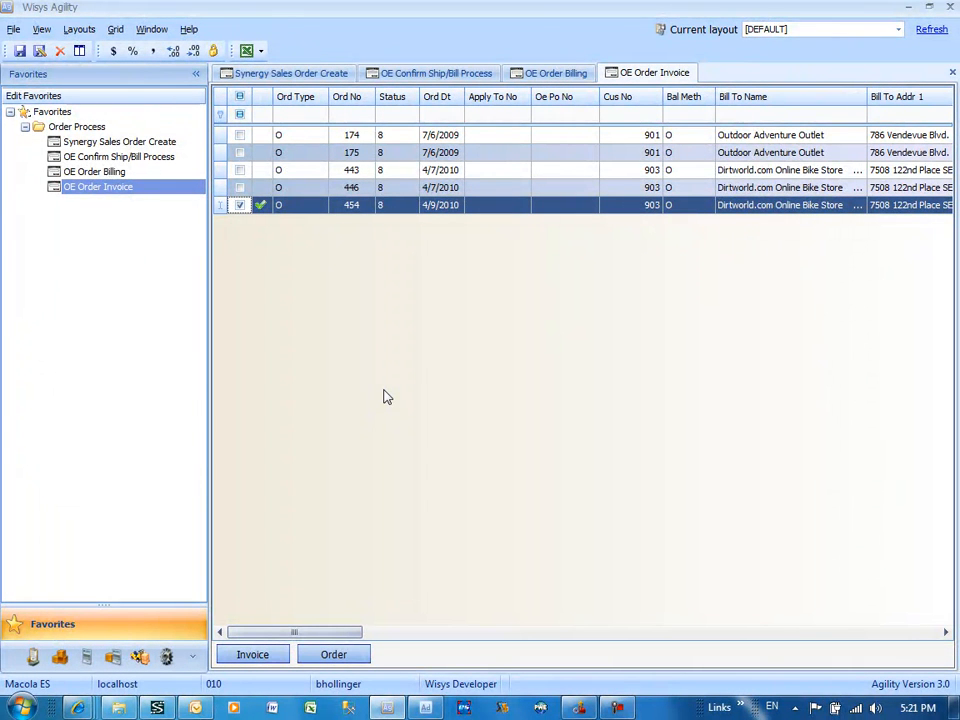